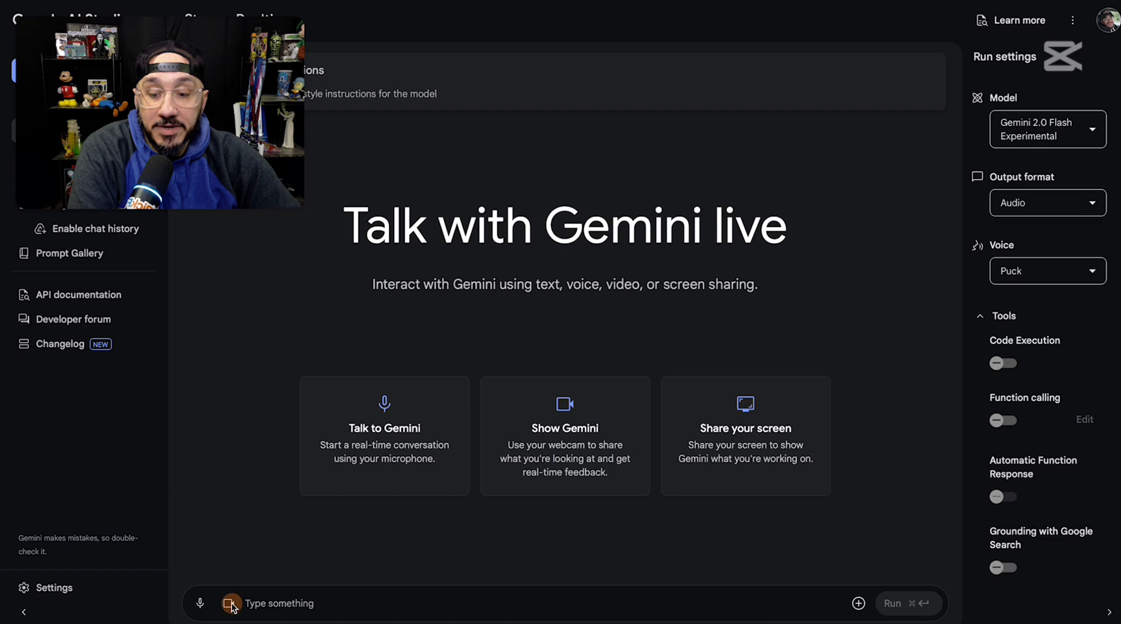
Step: Start sharing a window with Gemini through a realtime screen stream, and switch to the PickFu poll editor
click(229, 604)
click(257, 446)
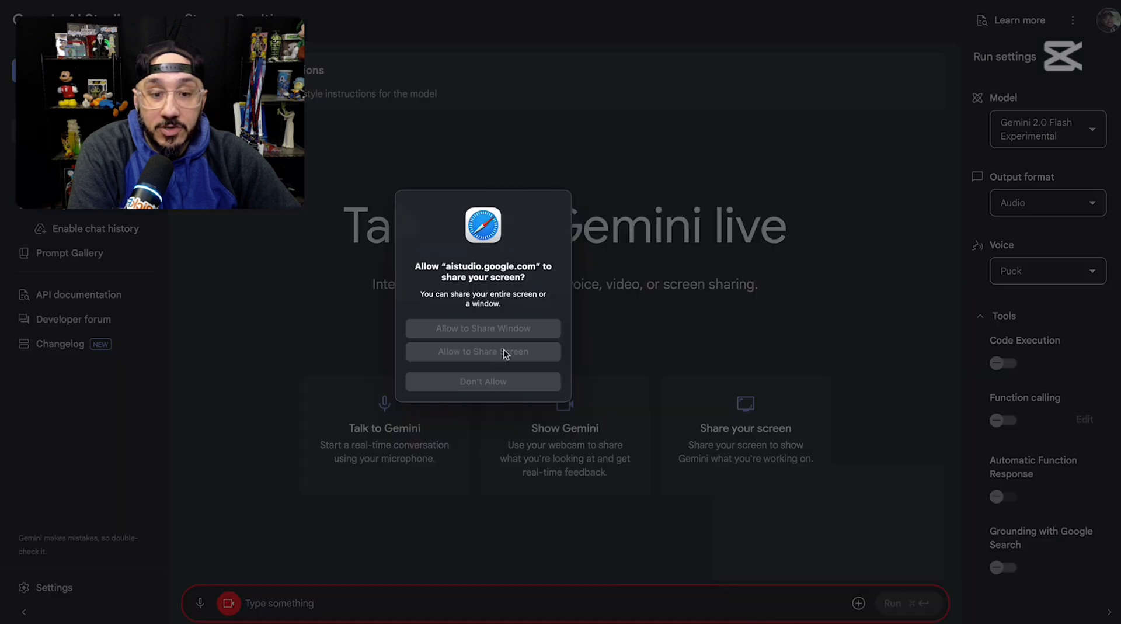
click(506, 329)
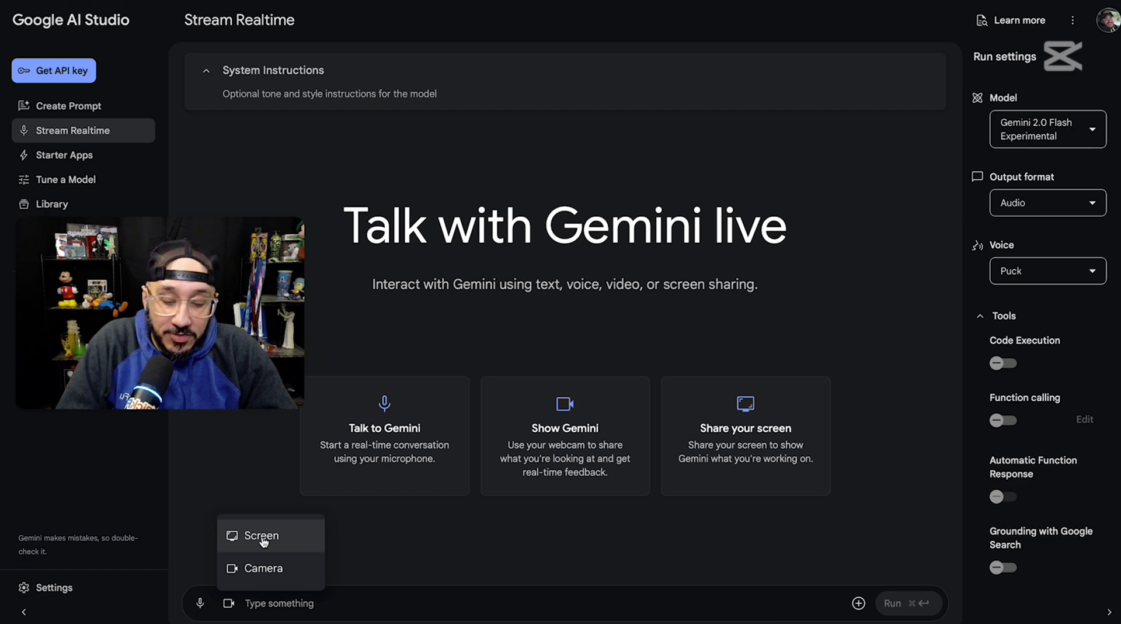
key(super+Tab)
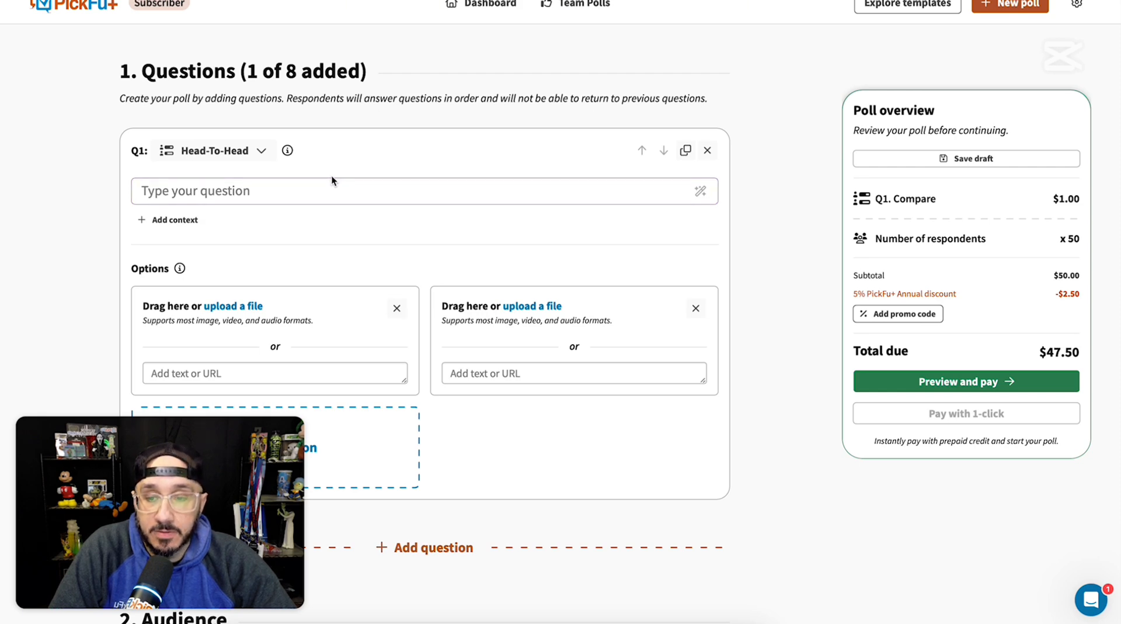
Step: Enter "When shopping on Amazon, which of these images is more appealing to you?" as the Head-To-Head question Q1
click(301, 193)
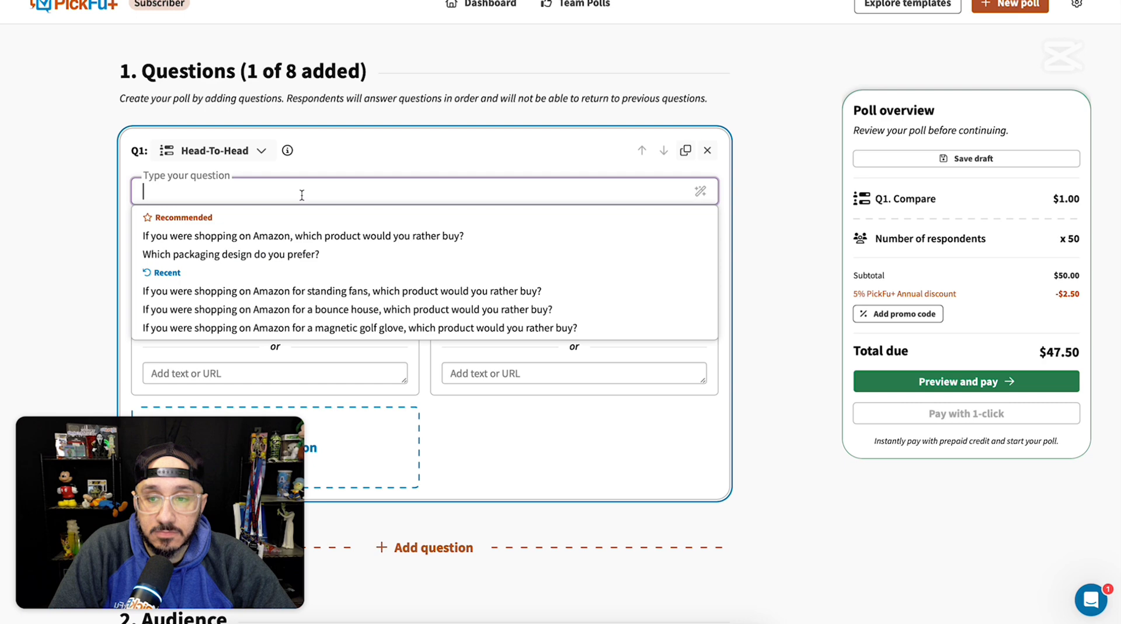
text(When sho)
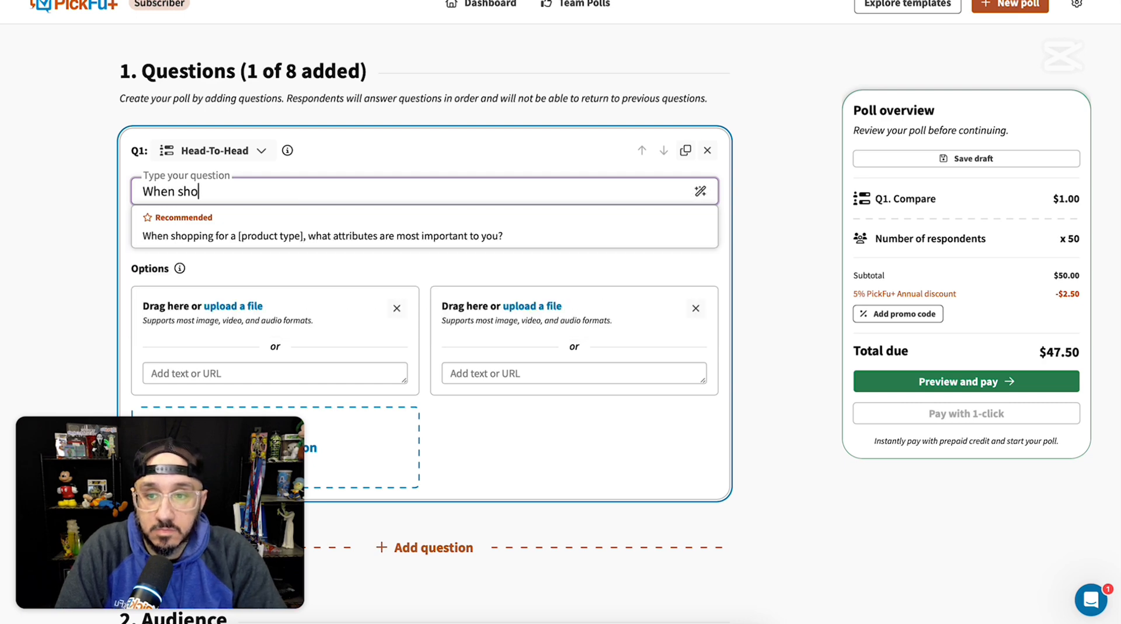
text(pping on Amazo)
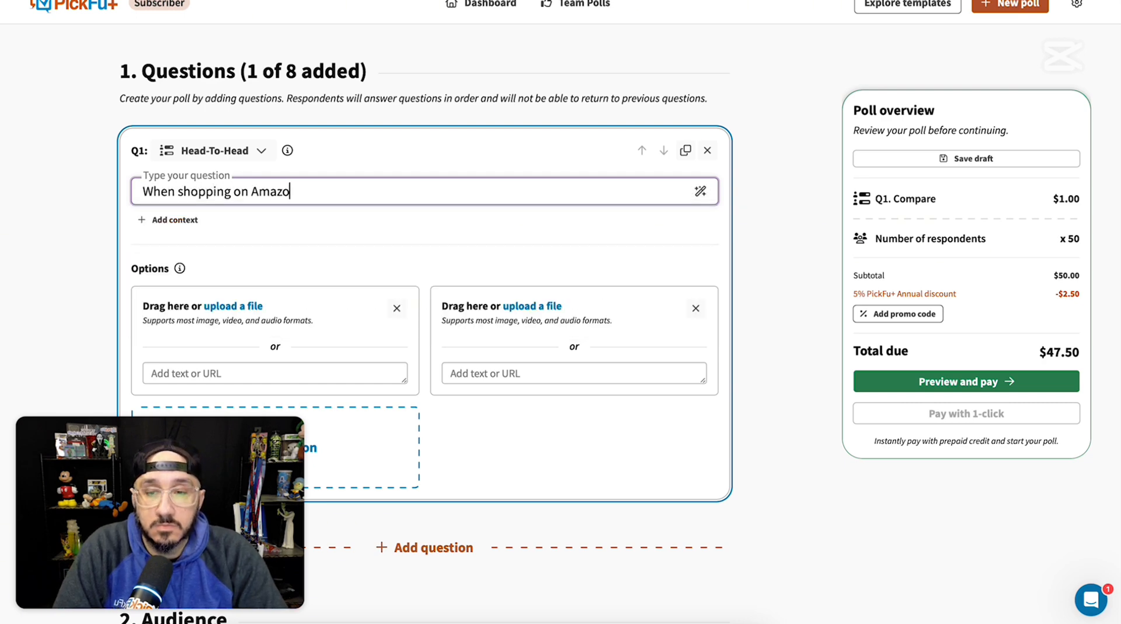
text(n, which of thes)
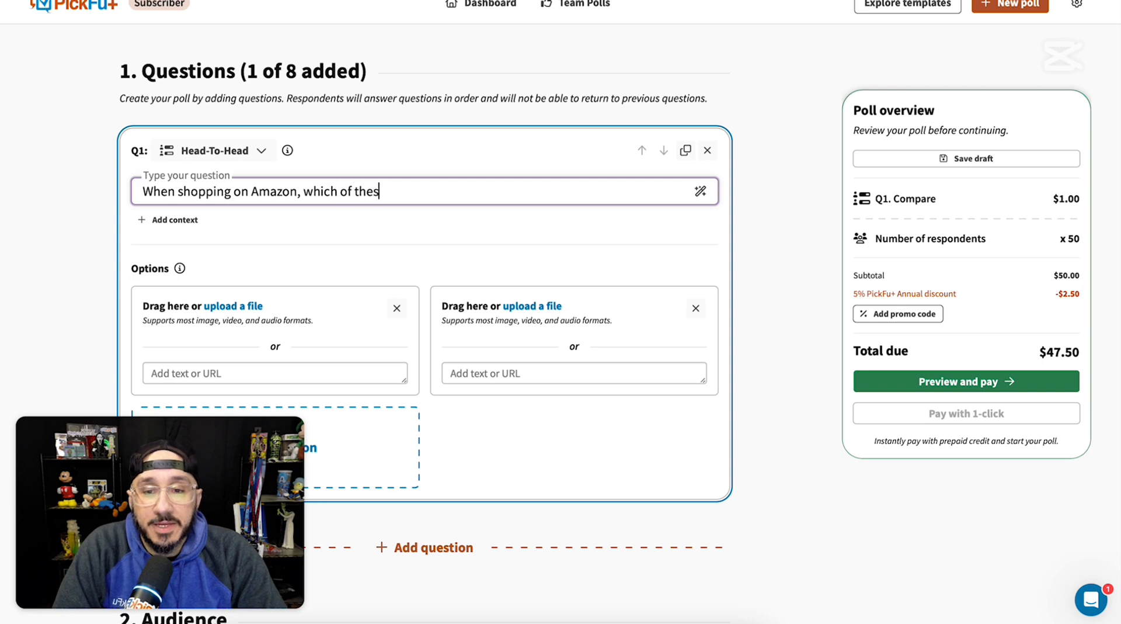
text(e images is m)
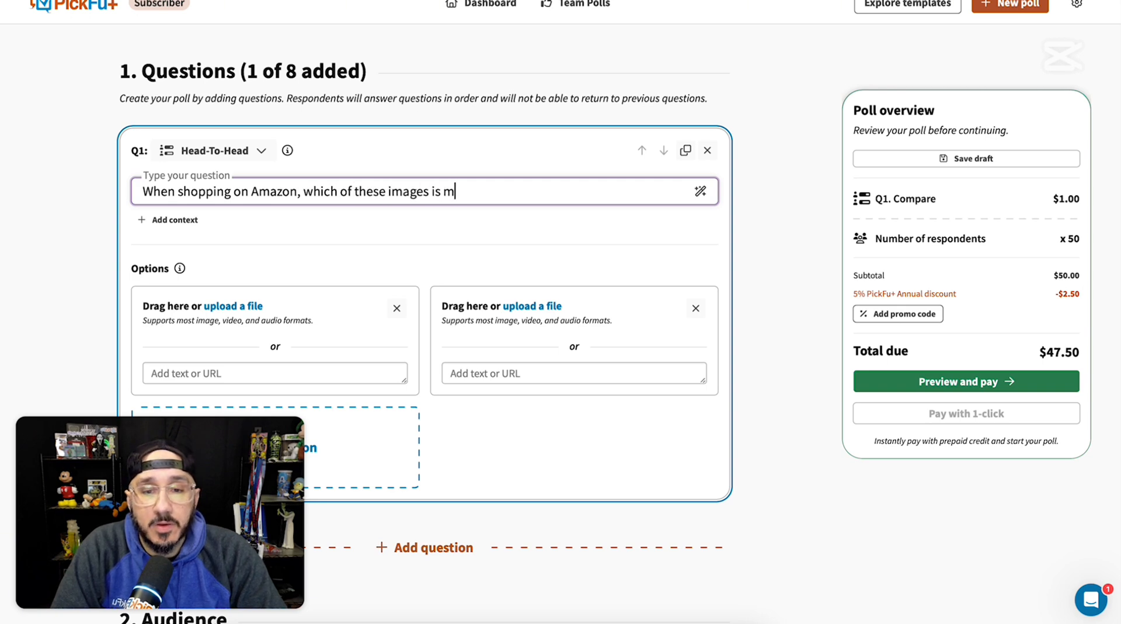
text(ore appe)
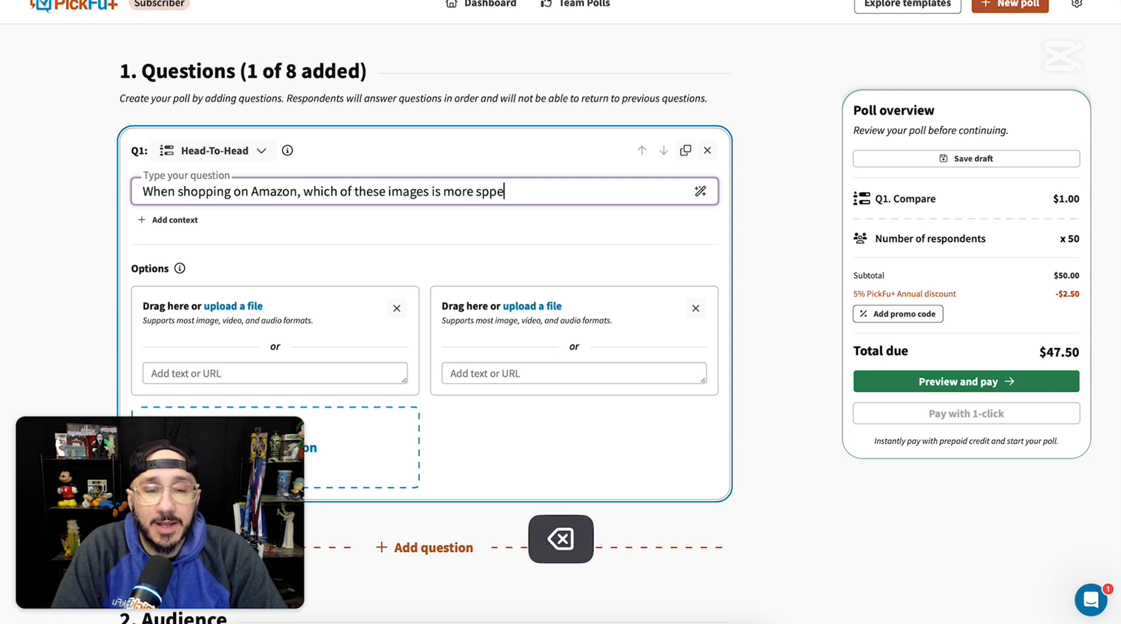
key(BackSpace)
key(BackSpace)
key(BackSpace)
key(BackSpace)
text(appealing)
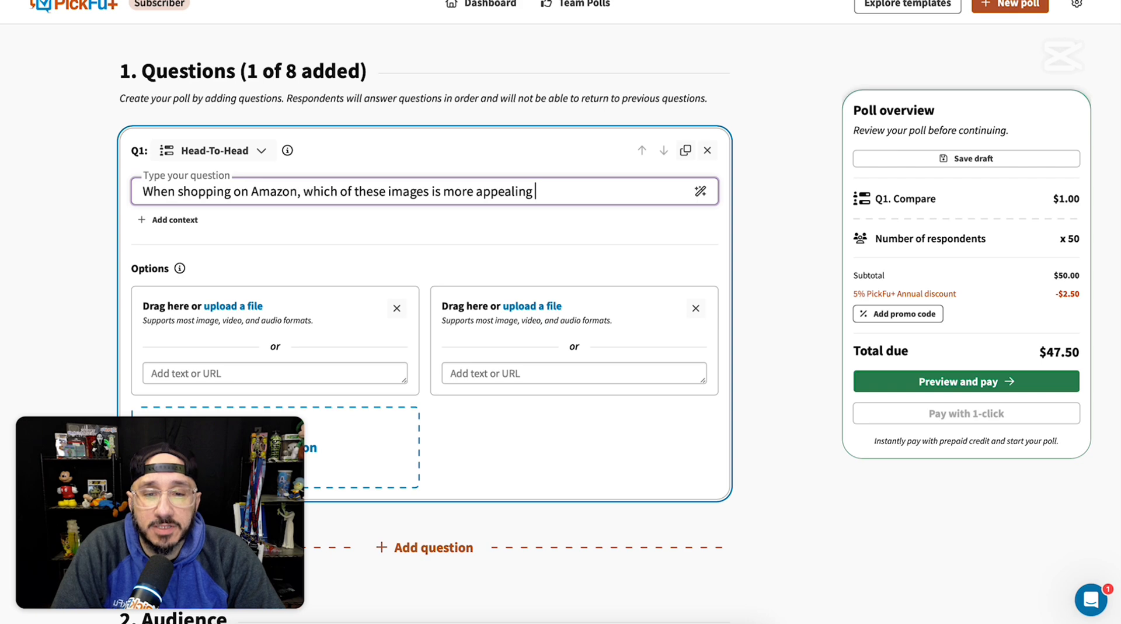
key(BackSpace)
key(BackSpace)
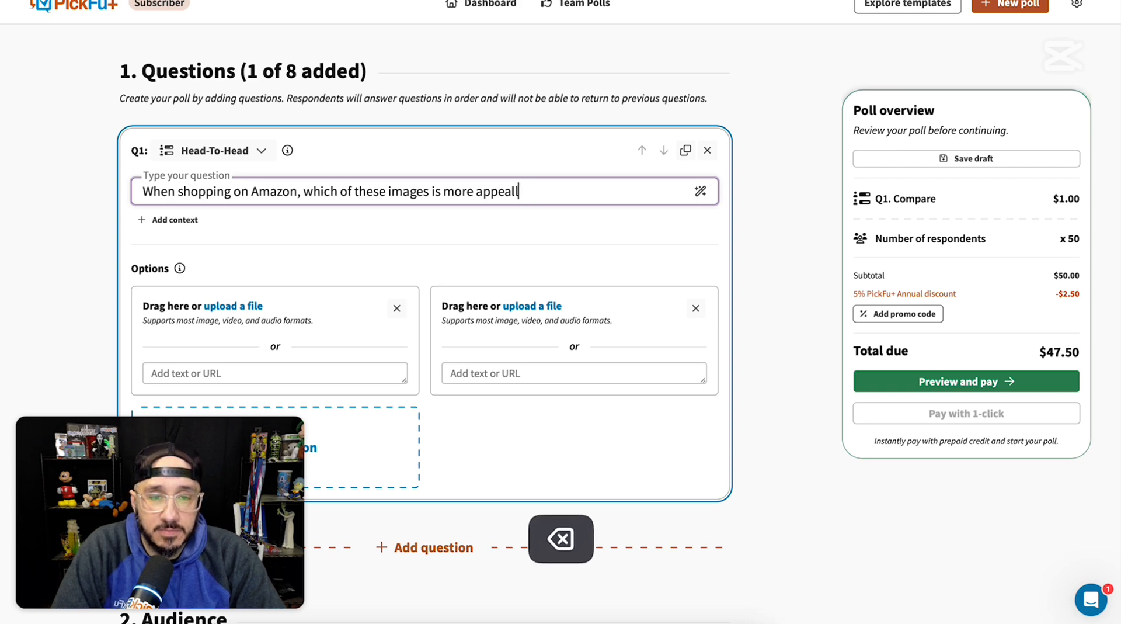
text(ng to you?)
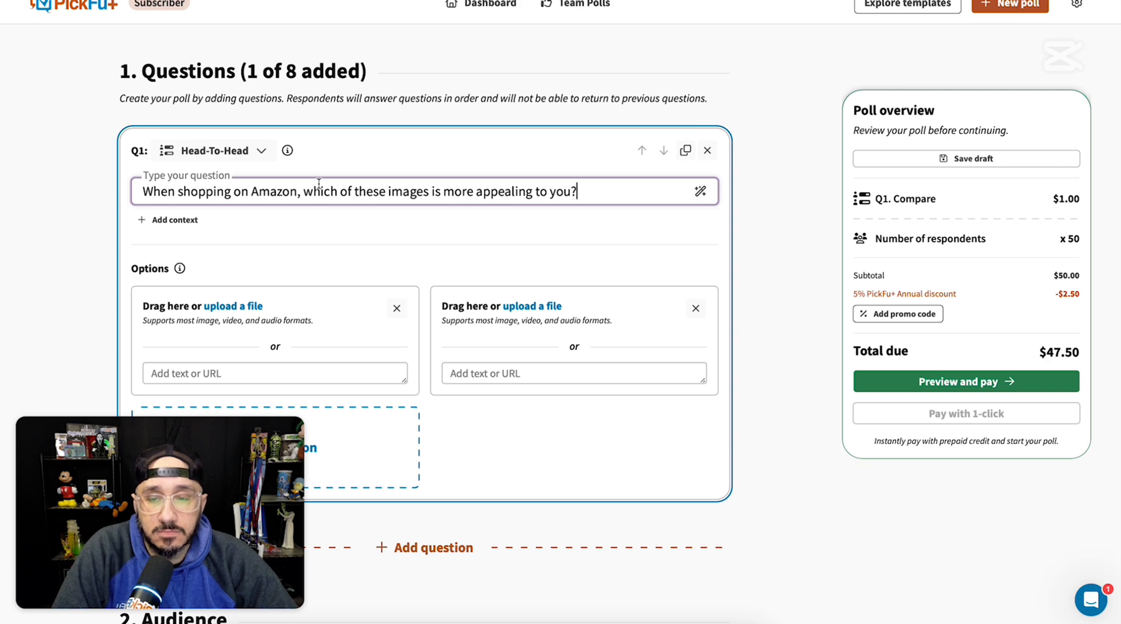
Step: Add a context description to the question: "This is high quality stainless steel ice cream scoop with a stainless steel handle."
click(182, 225)
click(209, 264)
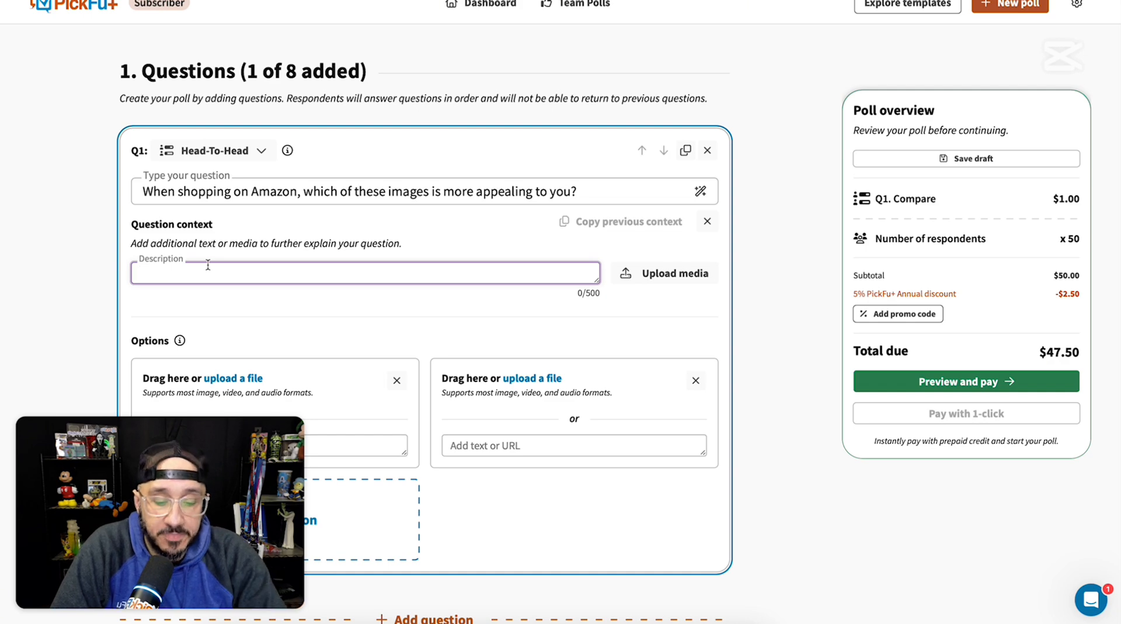
text(This is high wua)
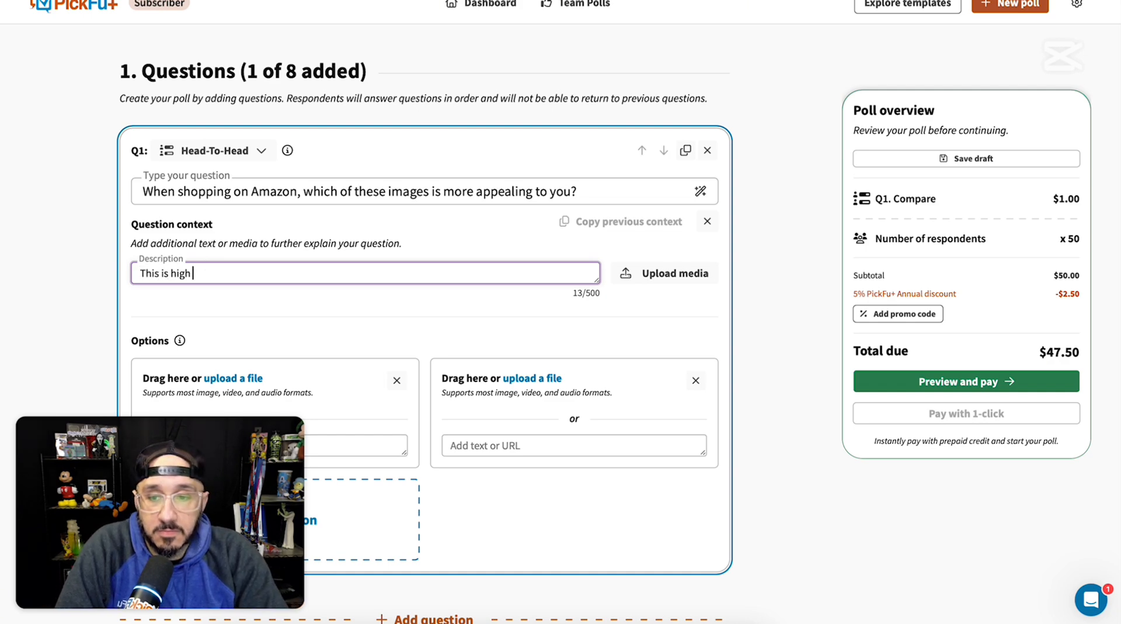
key(BackSpace)
key(BackSpace)
key(BackSpace)
key(BackSpace)
text(qual)
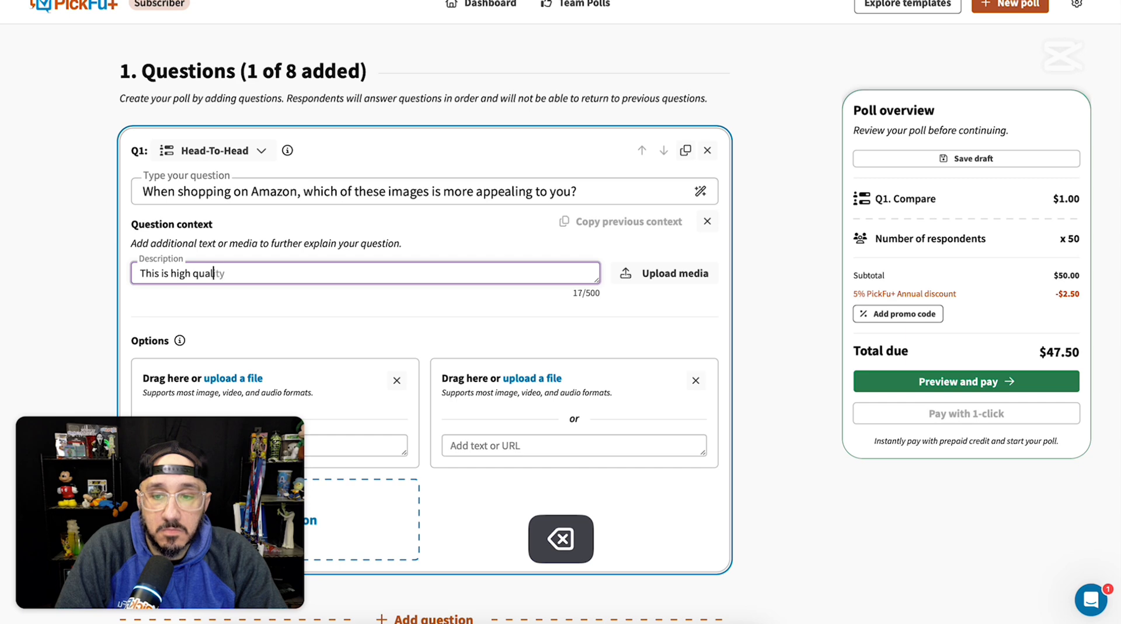
text(ity stainless ste)
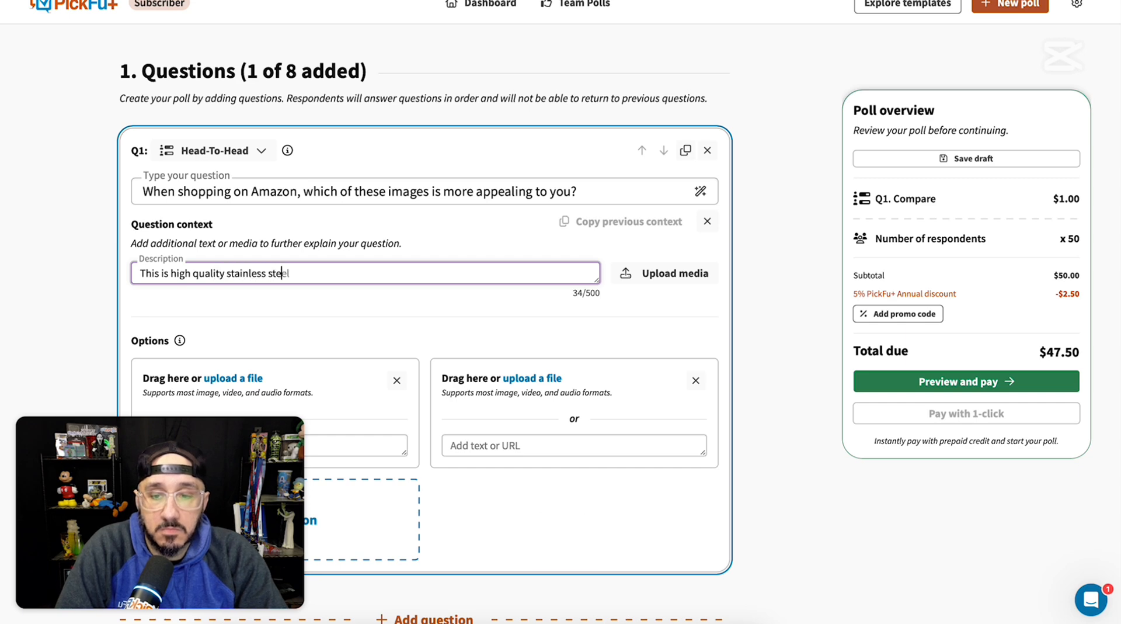
text(el ice creamscoop)
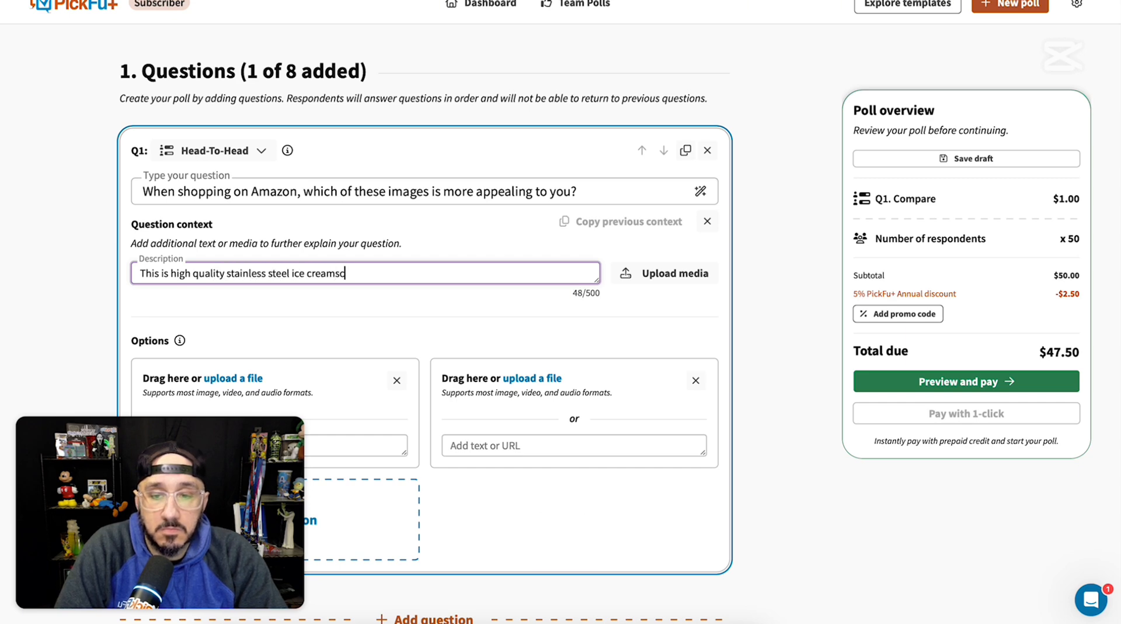
key(BackSpace)
key(BackSpace)
key(BackSpace)
key(BackSpace)
key(BackSpace)
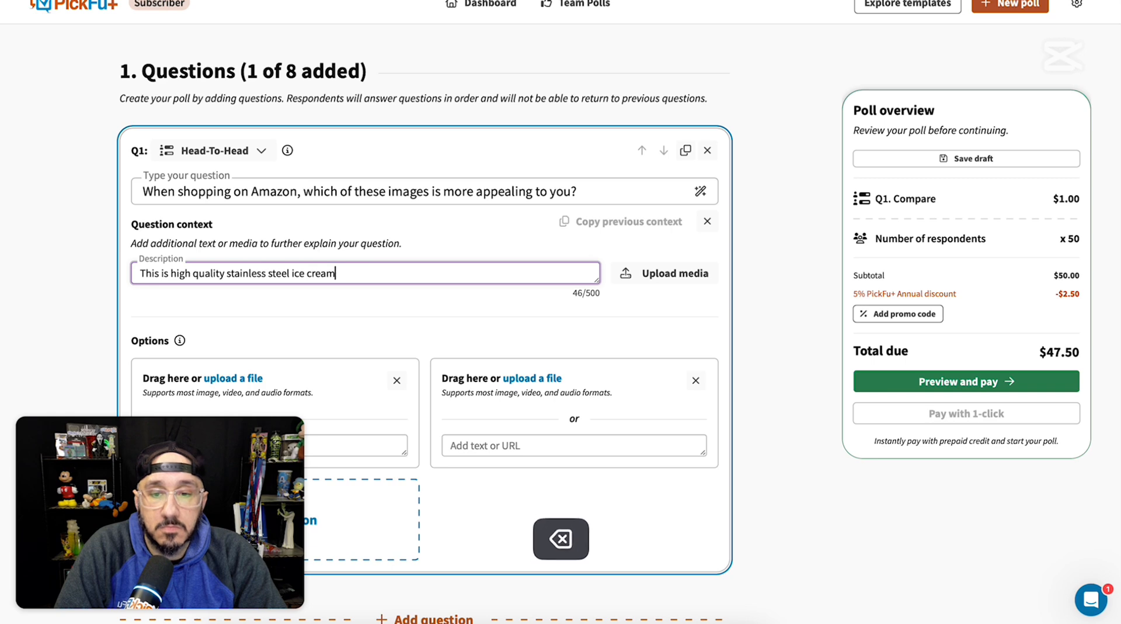
text(scoop with a stinl)
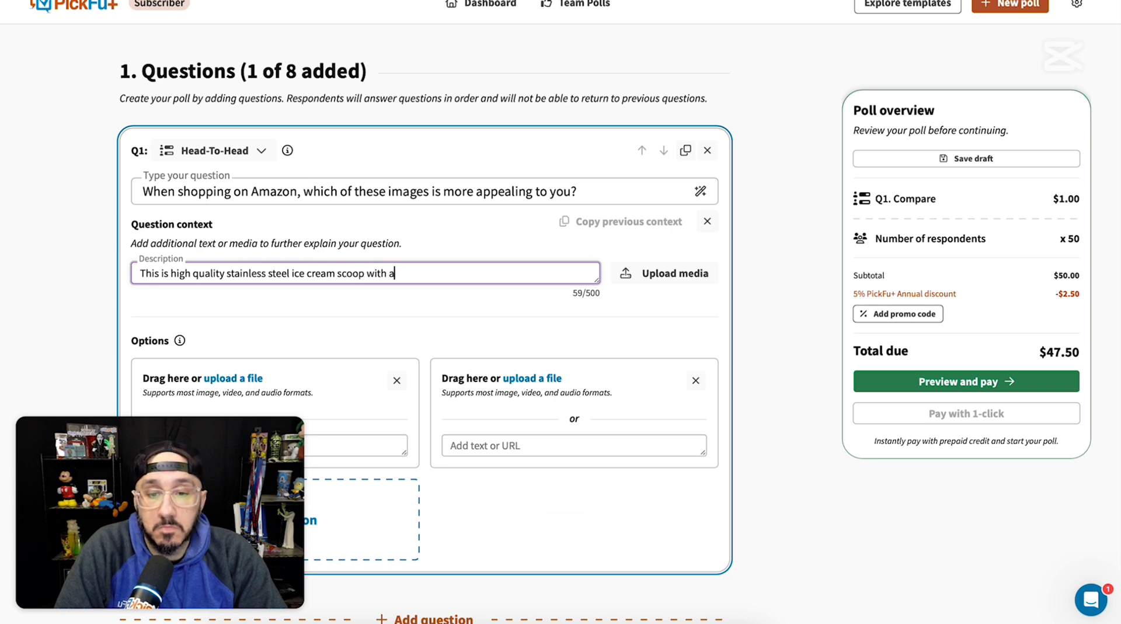
key(BackSpace)
key(BackSpace)
key(BackSpace)
text(ainless stee)
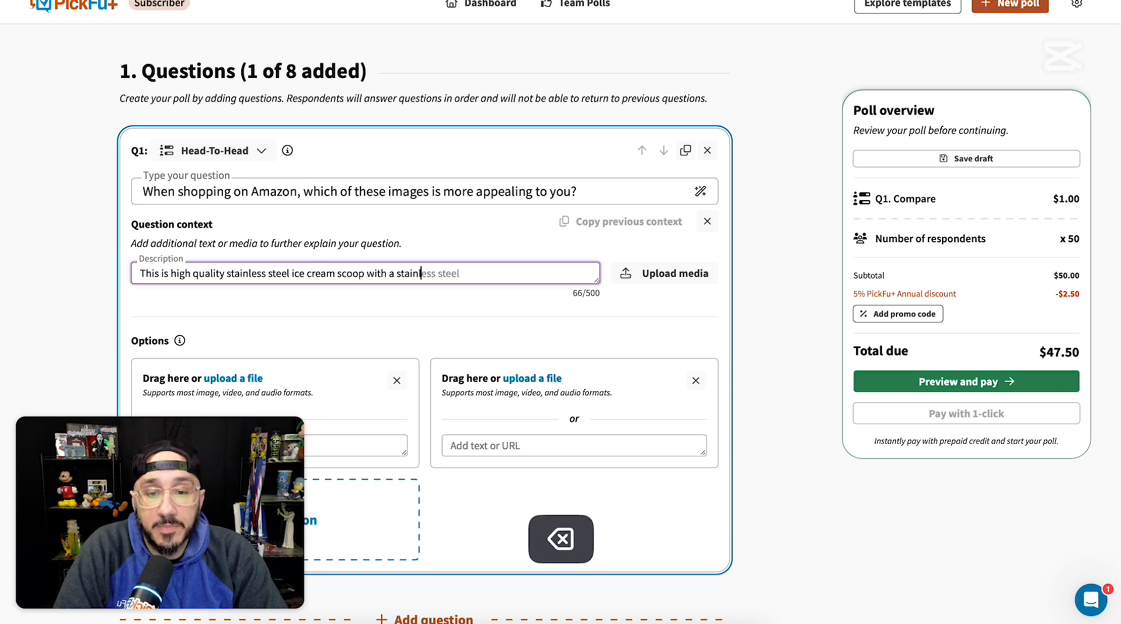
text(l ice cream s)
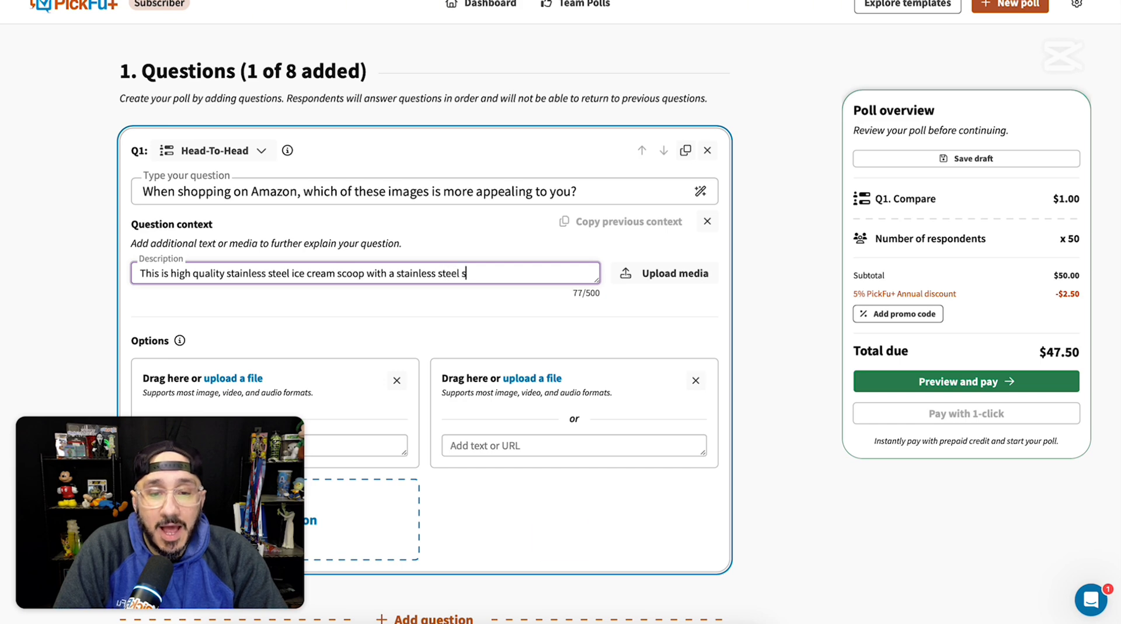
key(BackSpace)
text(handle.)
Step: Set the poll's audience sample size to 30 people
scroll(209, 270, down, 3)
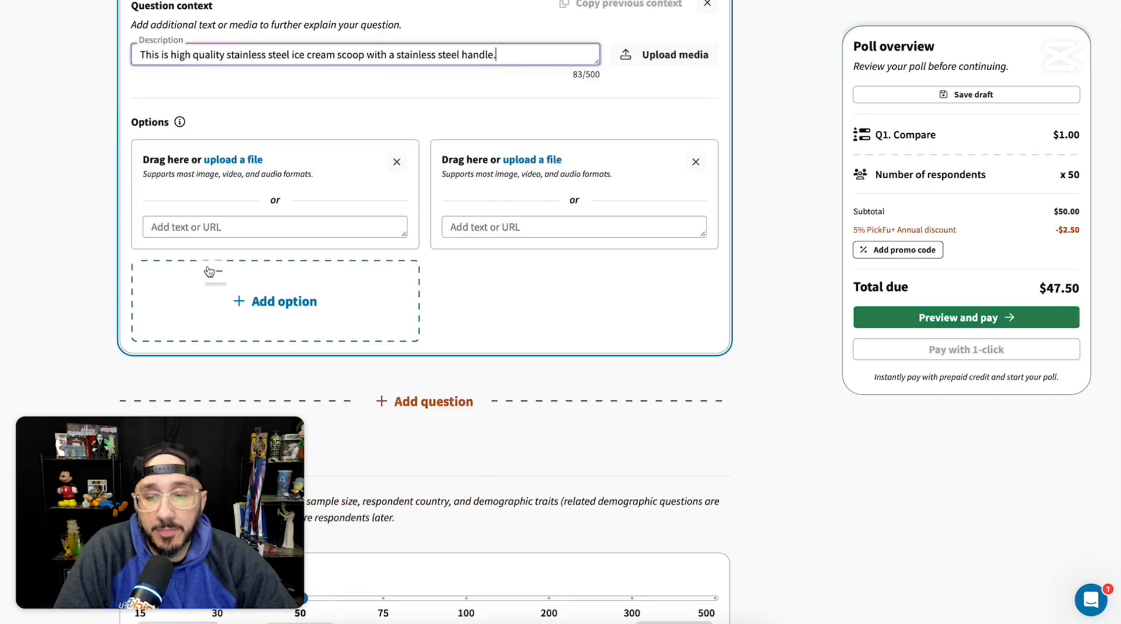
scroll(209, 271, down, 4)
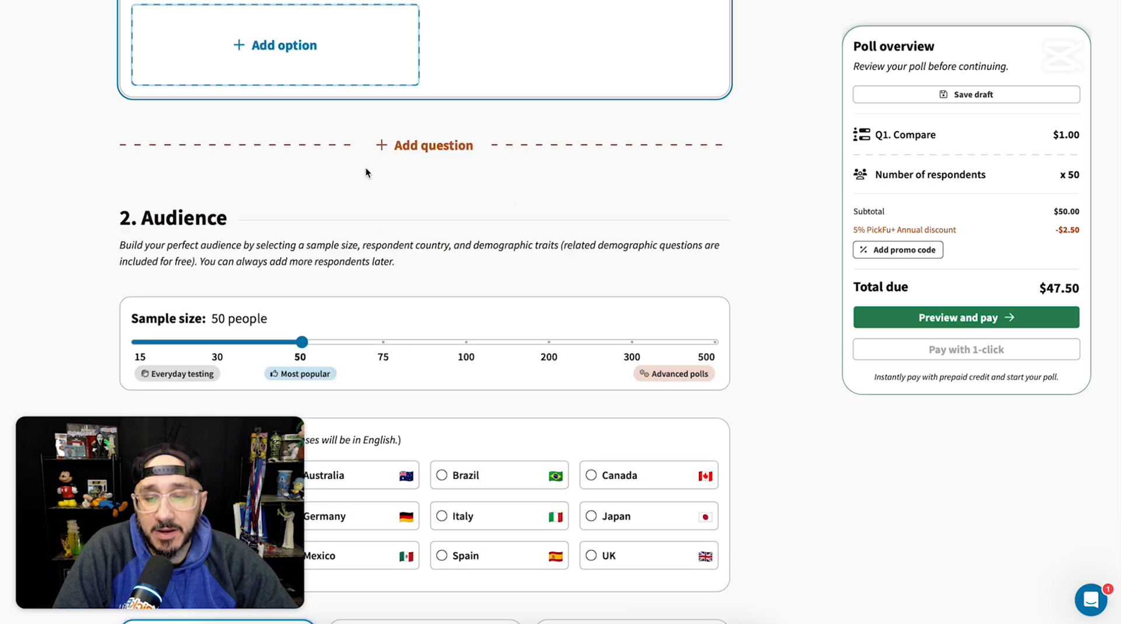
scroll(366, 172, down, 3)
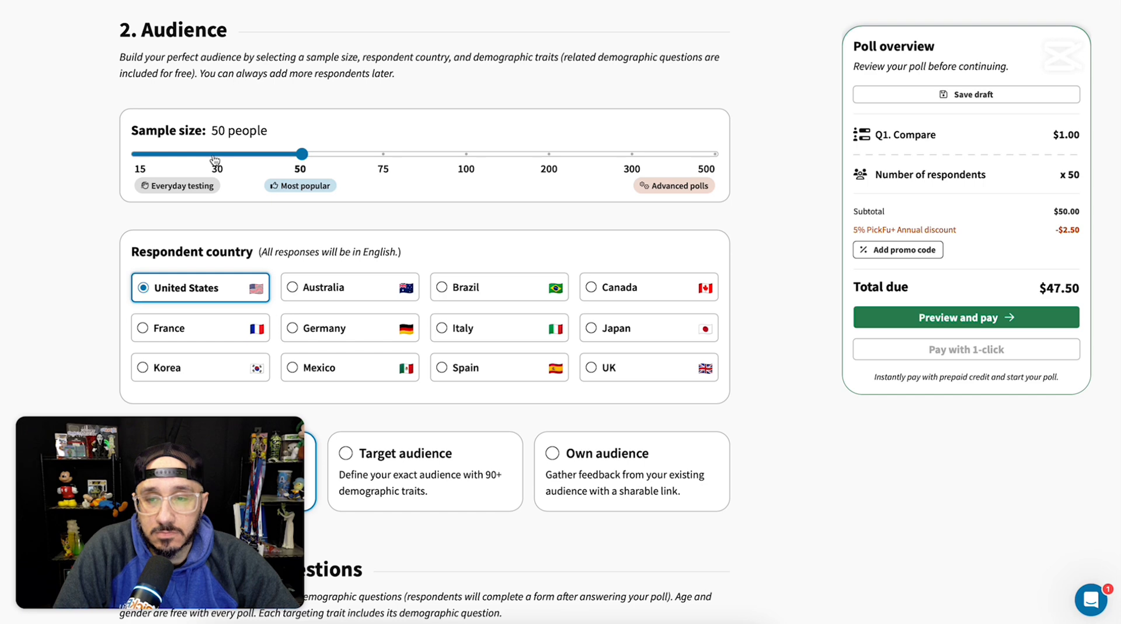
click(216, 155)
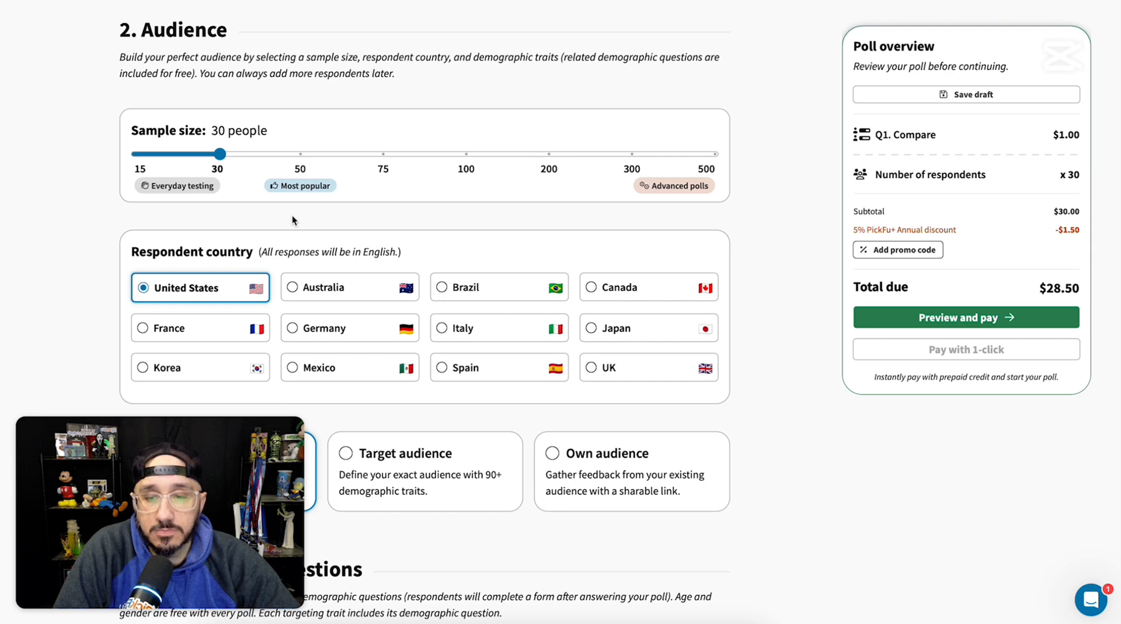
Step: Choose a target audience for the poll and limit it to respondents who are Amazon Prime members (Yes)
scroll(295, 217, down, 3)
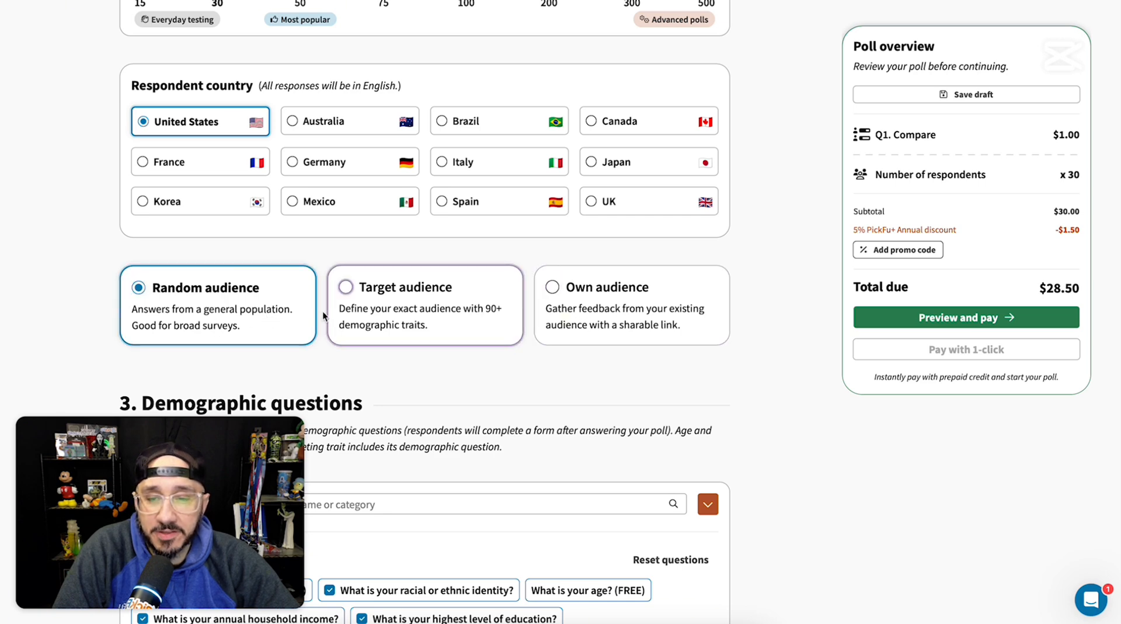
click(344, 288)
scroll(347, 294, down, 2)
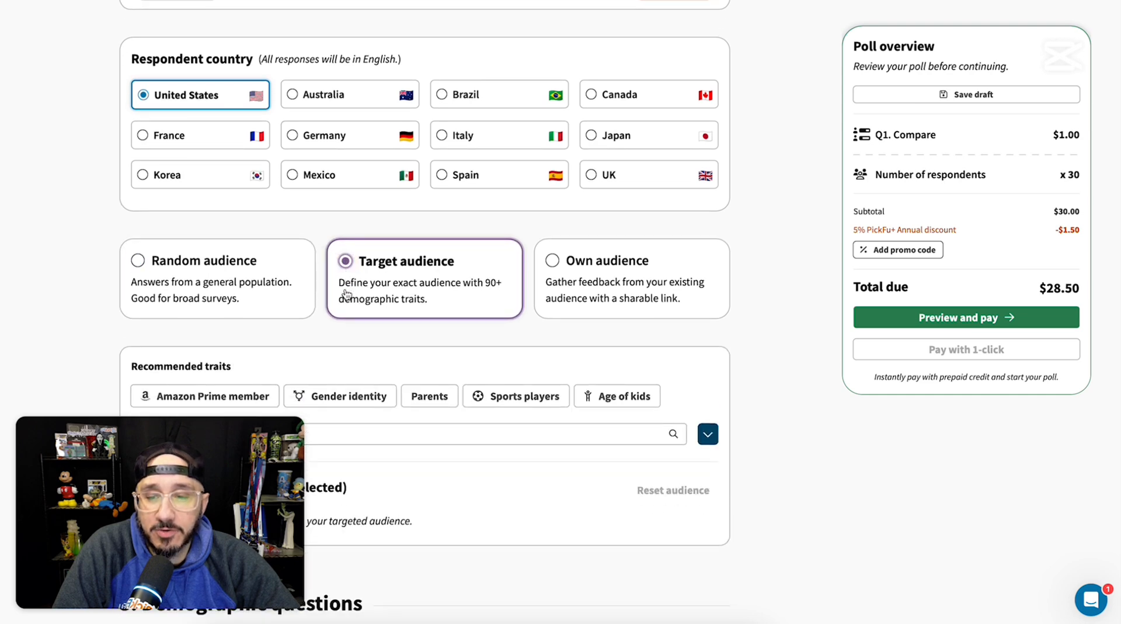
scroll(339, 301, down, 4)
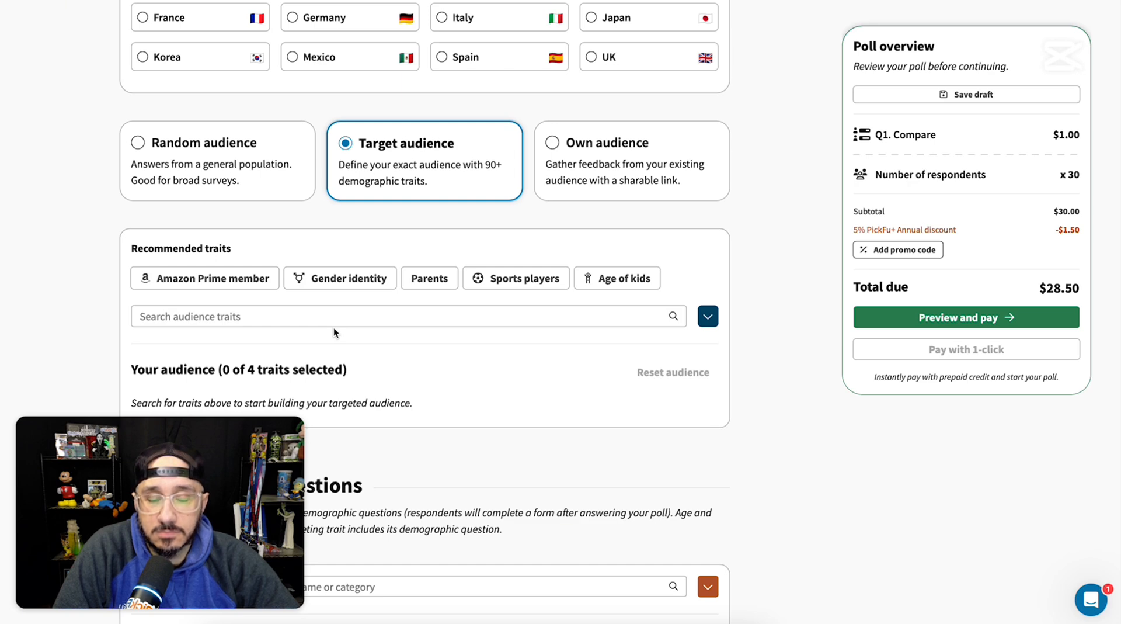
click(201, 284)
click(148, 308)
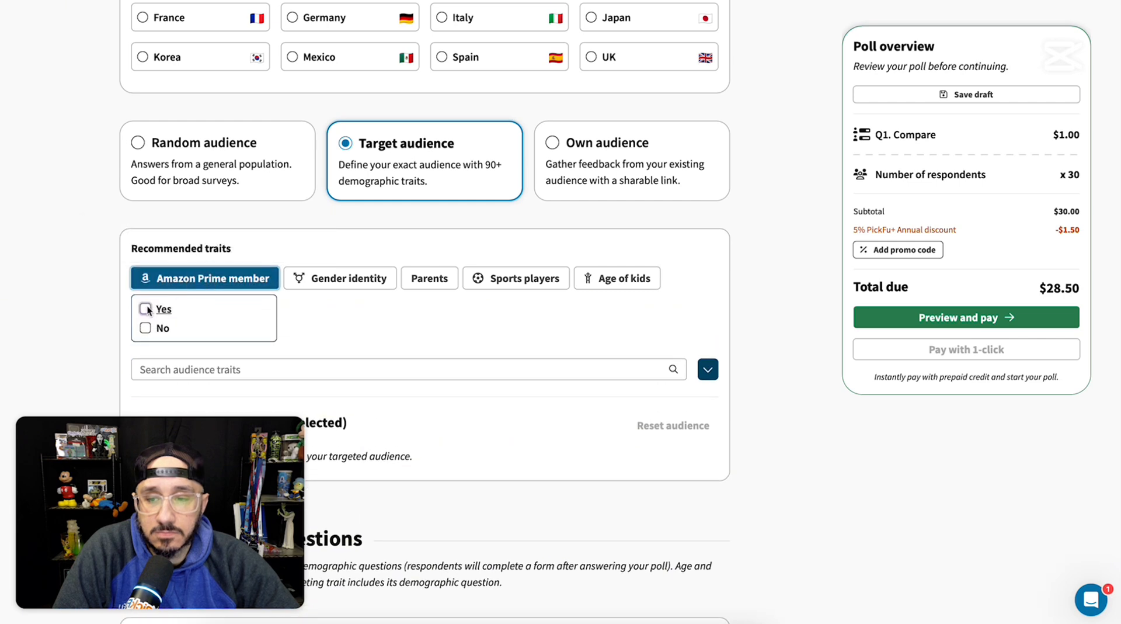
Step: Browse the full list of audience traits, from Identity and Shopping through Hobbies, Health, Food and drink and Home, for ones suiting the product
click(351, 369)
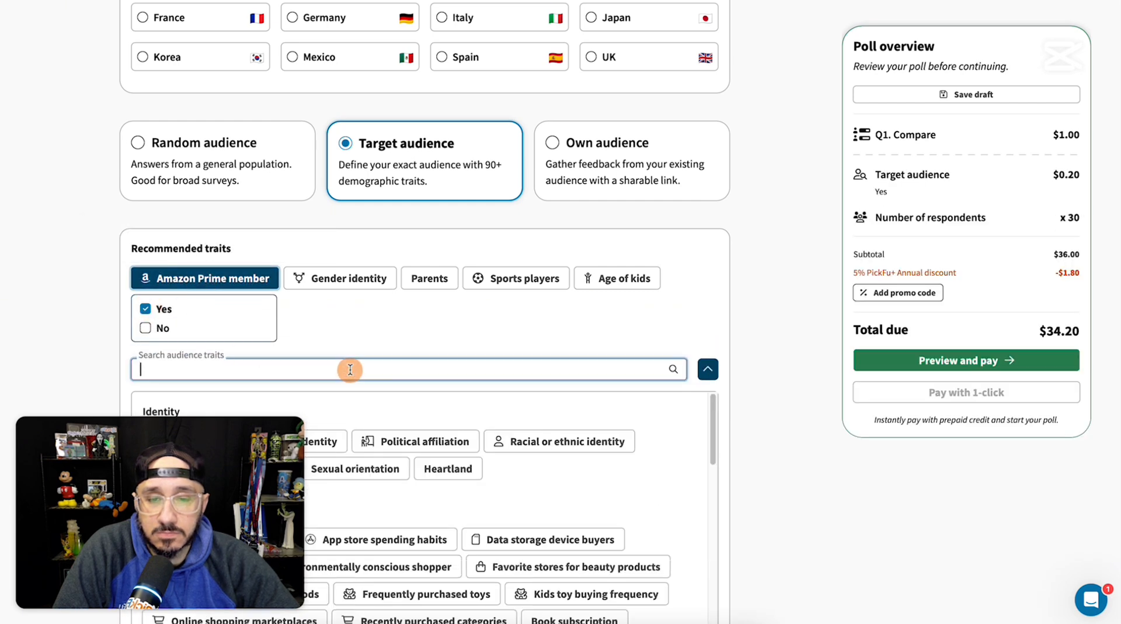
scroll(350, 371, down, 1)
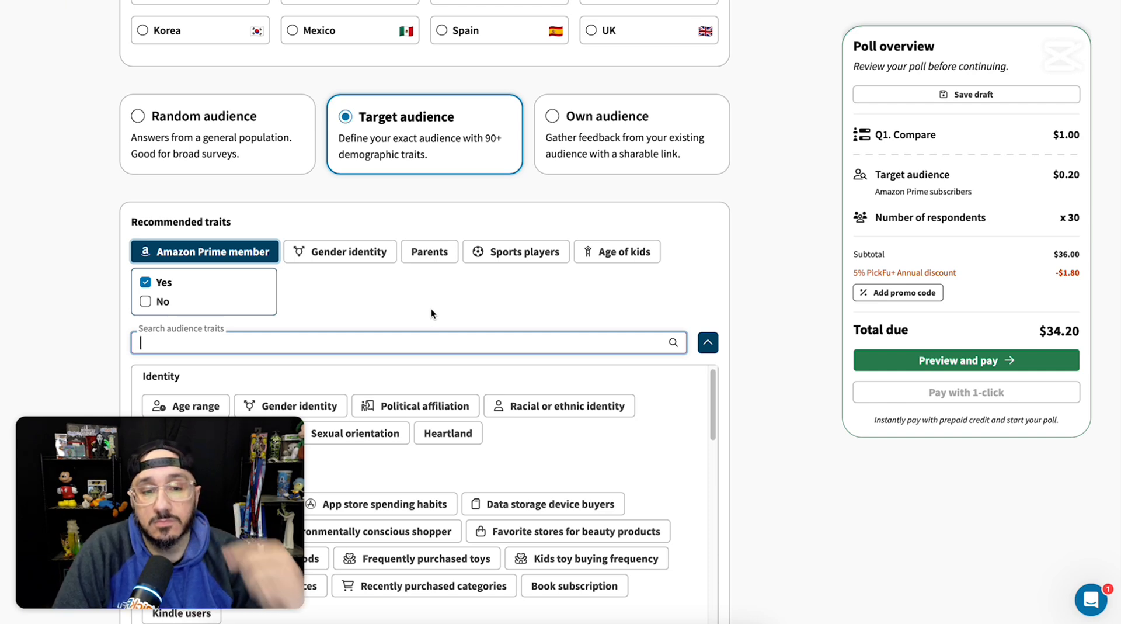
scroll(446, 295, down, 3)
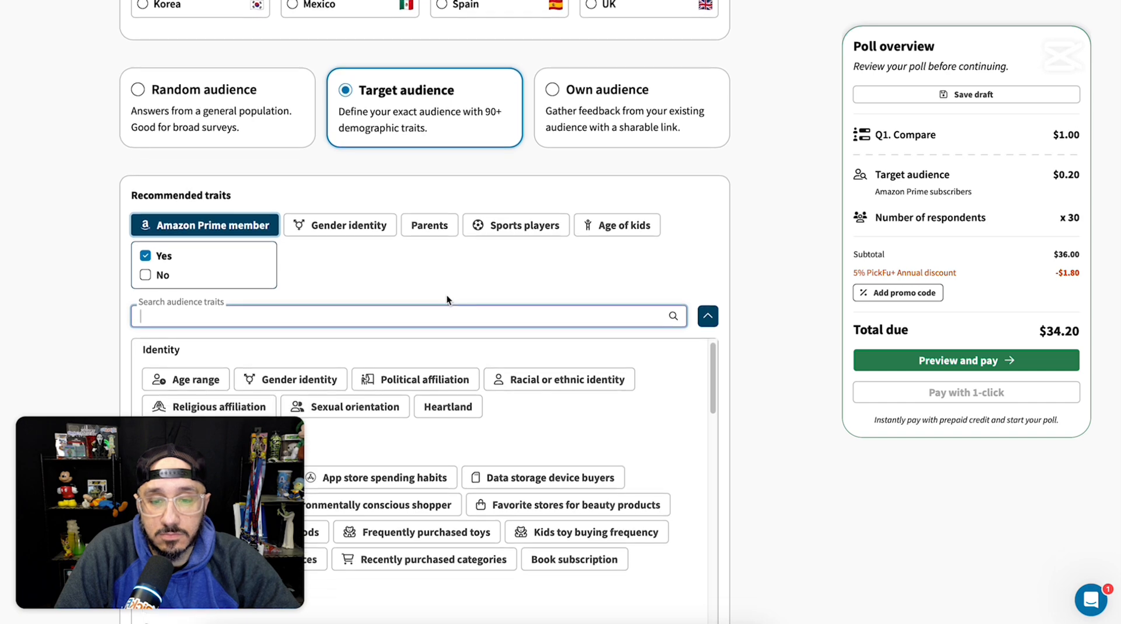
mouse_move(477, 338)
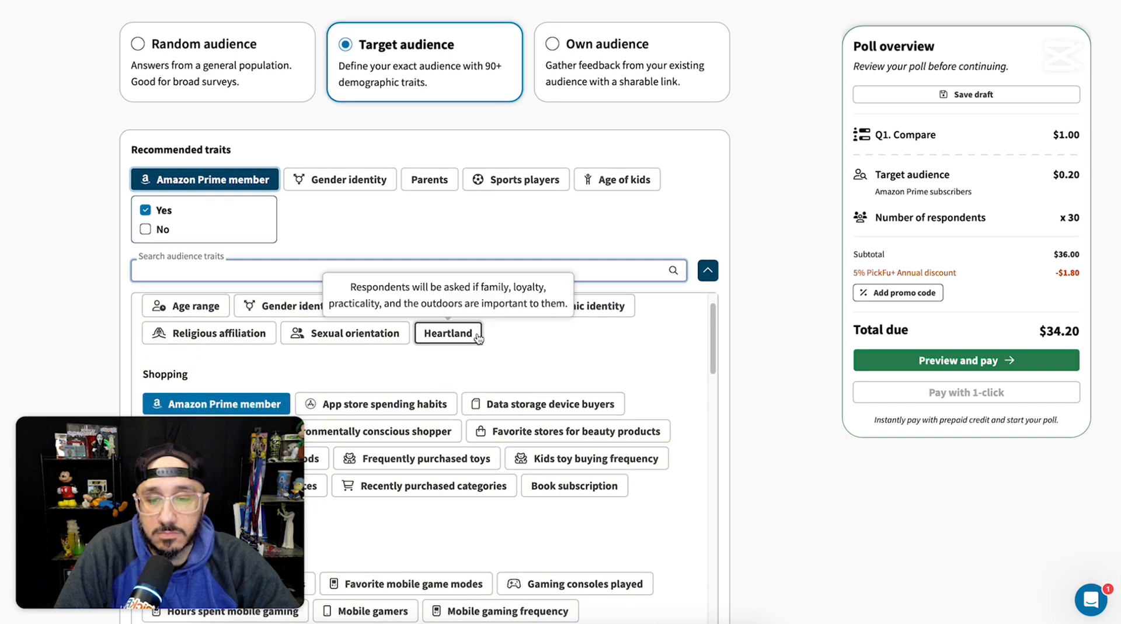
scroll(478, 334, down, 2)
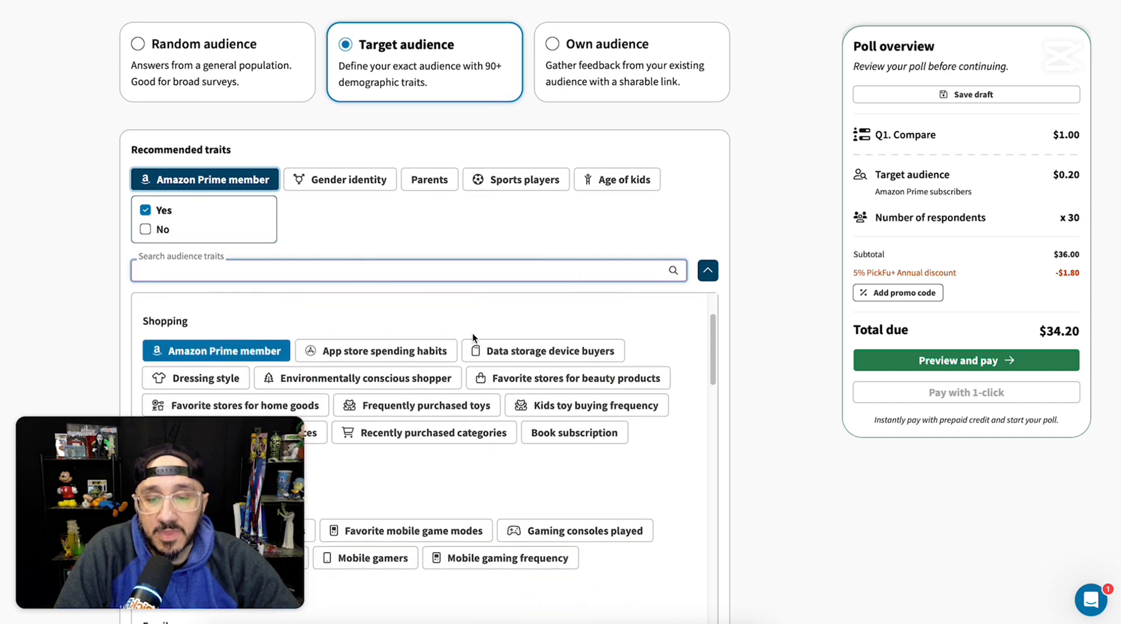
scroll(474, 331, down, 1)
scroll(525, 330, down, 3)
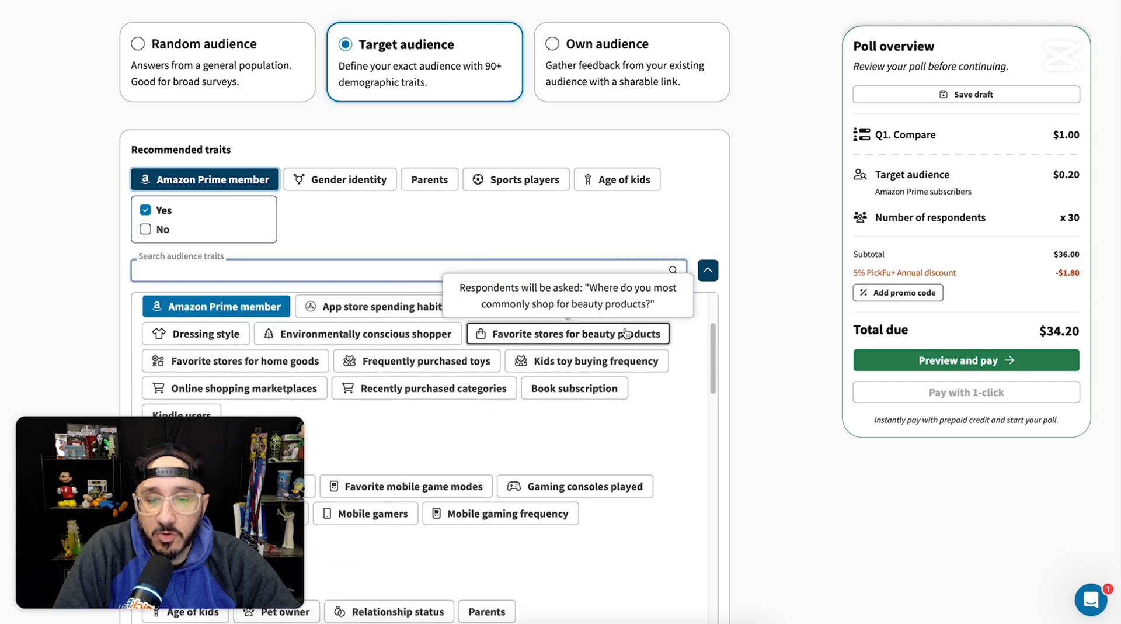
scroll(689, 327, down, 5)
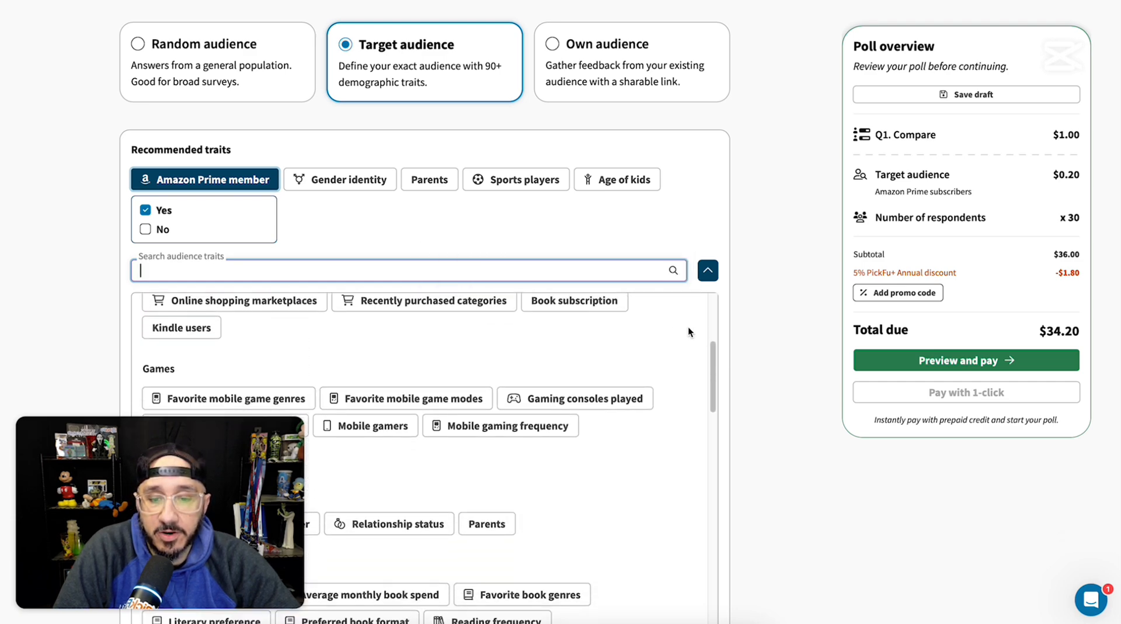
scroll(688, 331, down, 7)
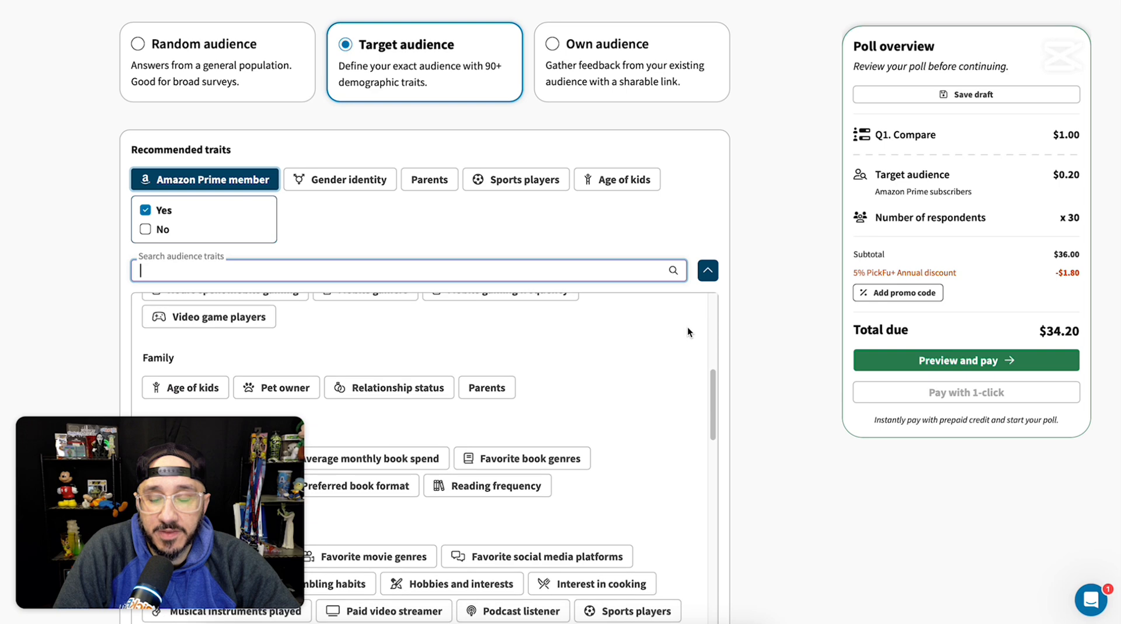
scroll(688, 327, down, 15)
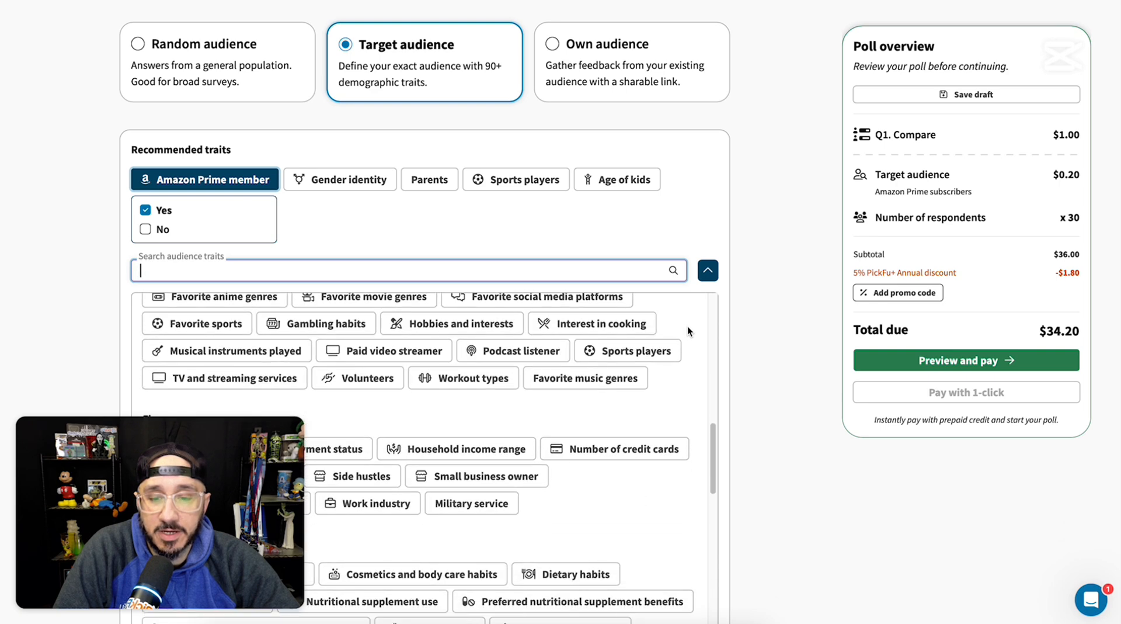
scroll(687, 326, down, 5)
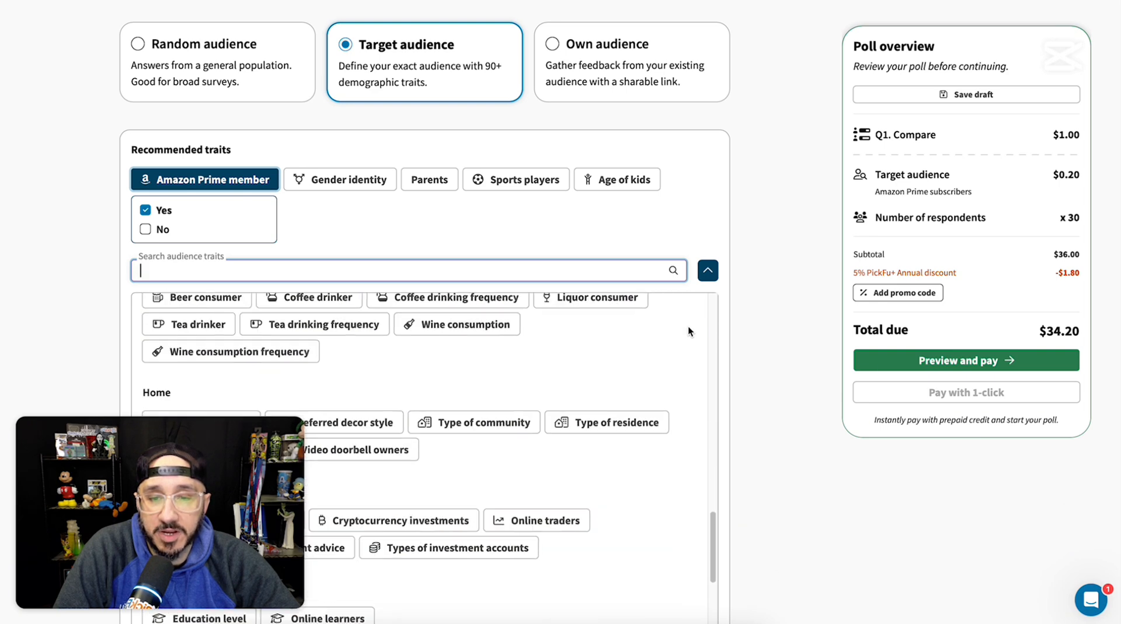
scroll(692, 328, up, 8)
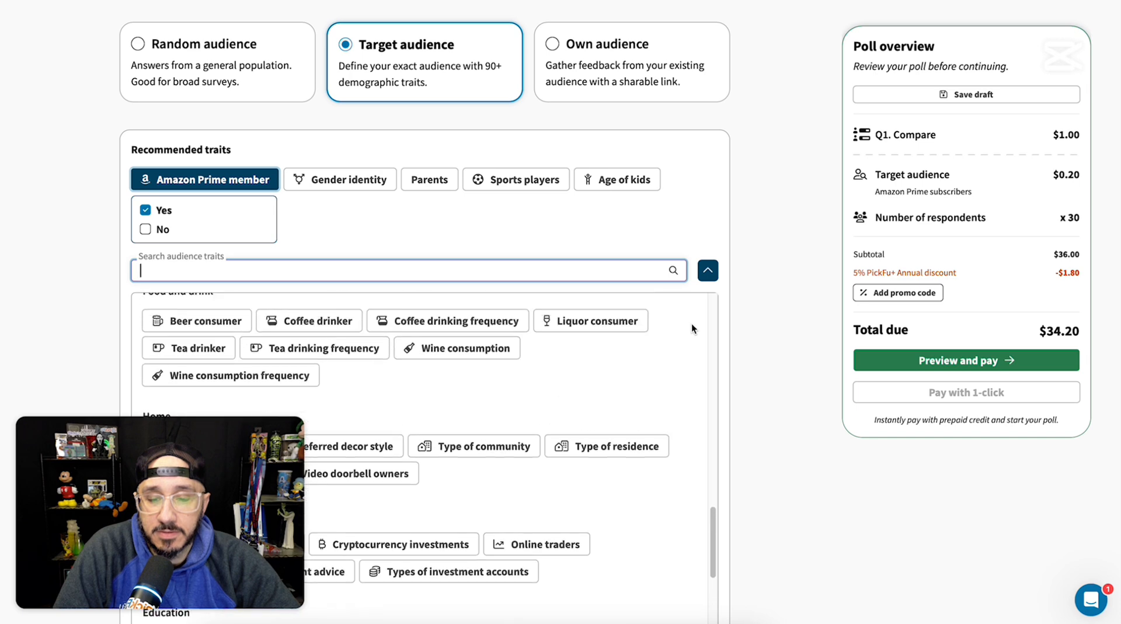
scroll(692, 322, up, 3)
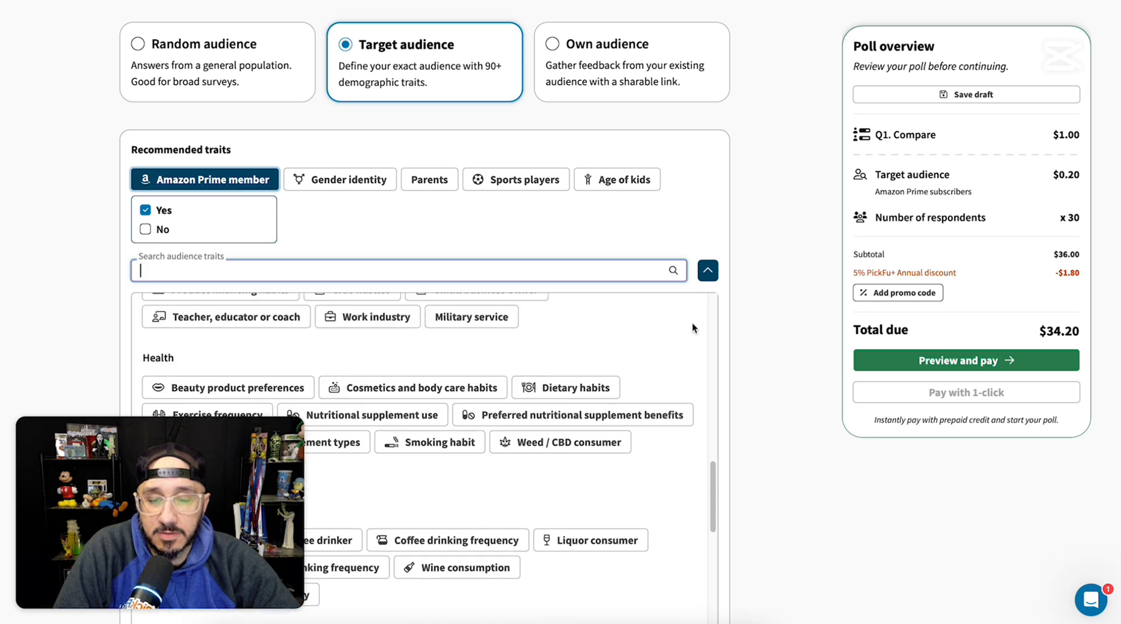
scroll(694, 326, up, 4)
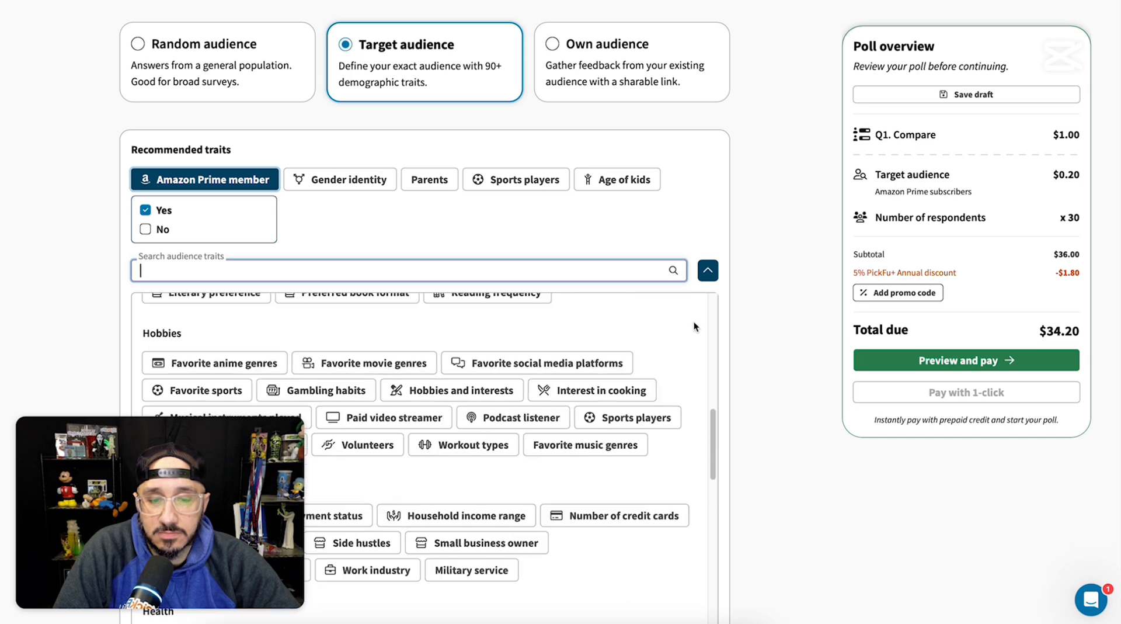
scroll(694, 326, up, 4)
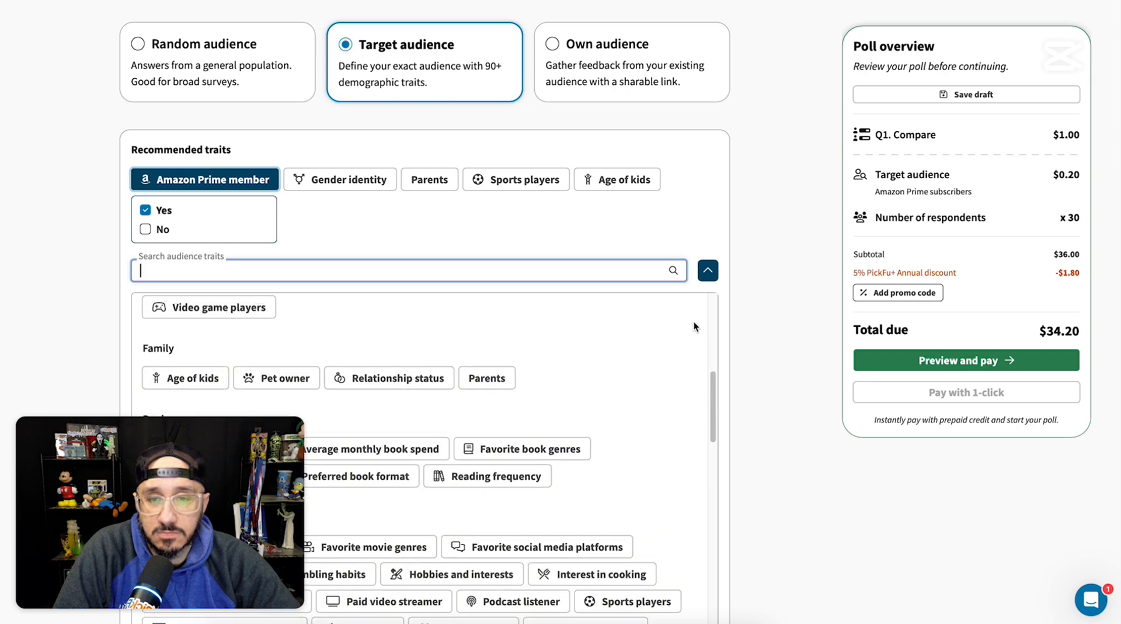
scroll(693, 326, up, 4)
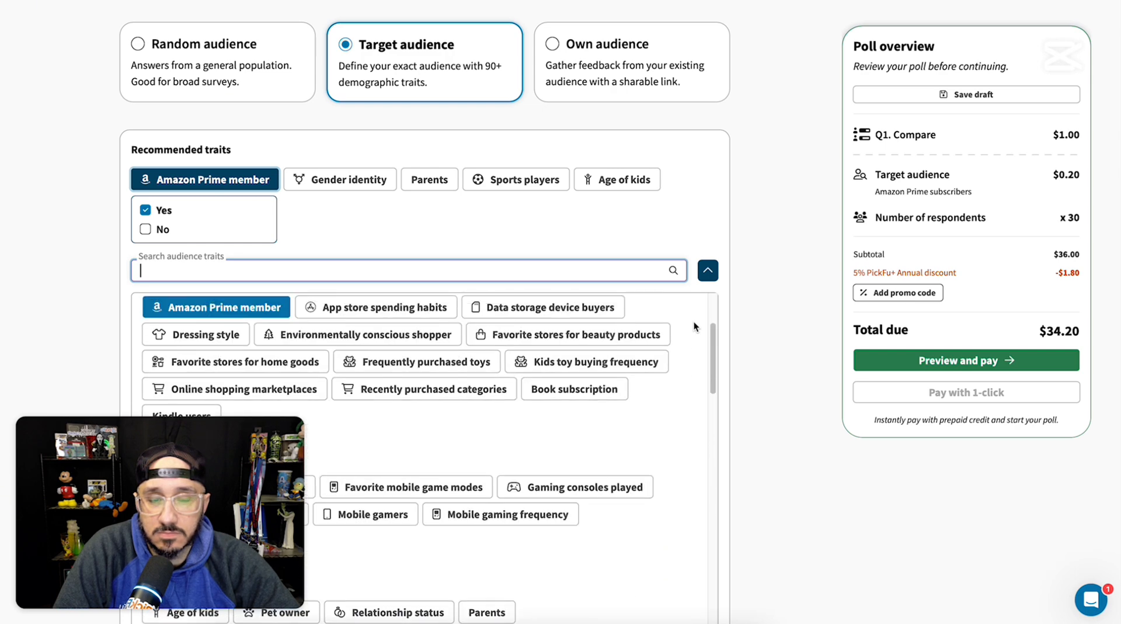
scroll(693, 327, up, 1)
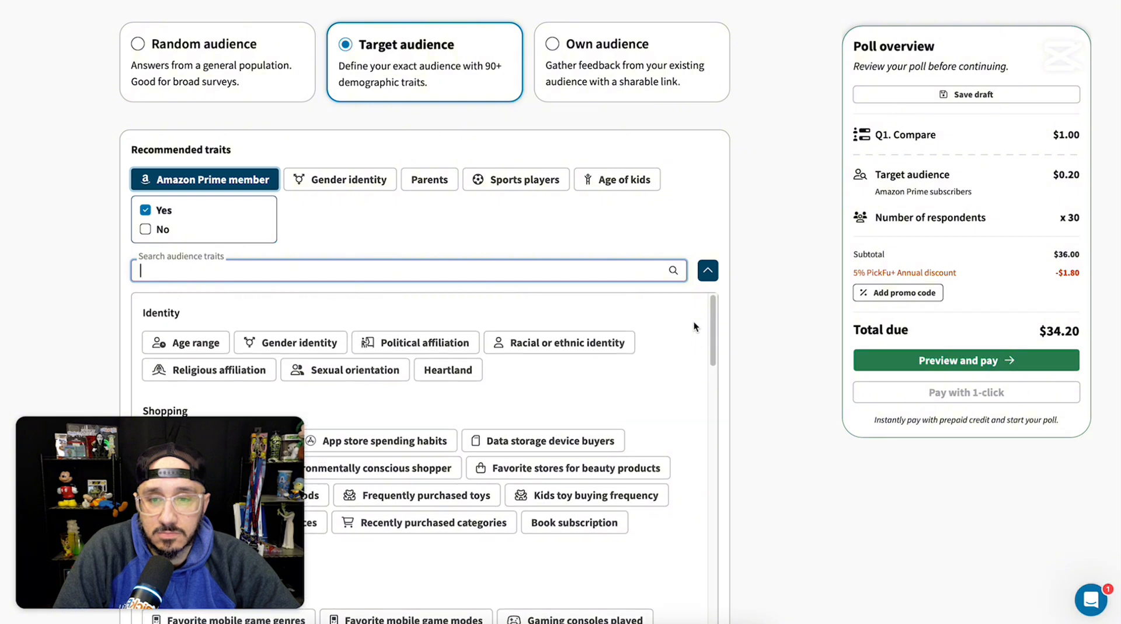
scroll(694, 322, down, 4)
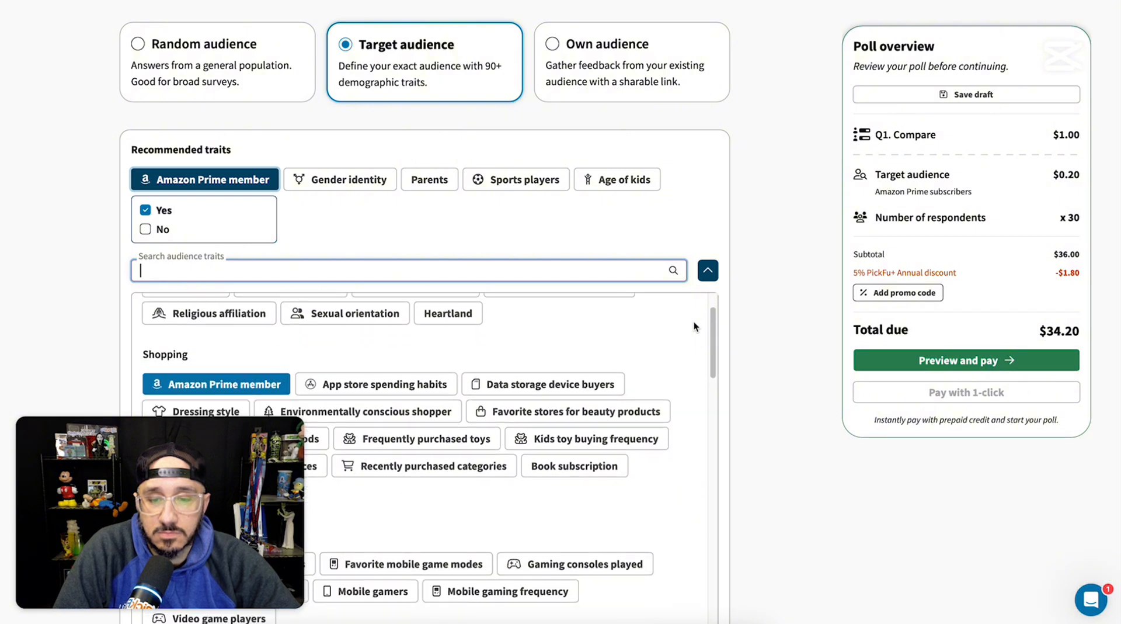
scroll(694, 321, down, 2)
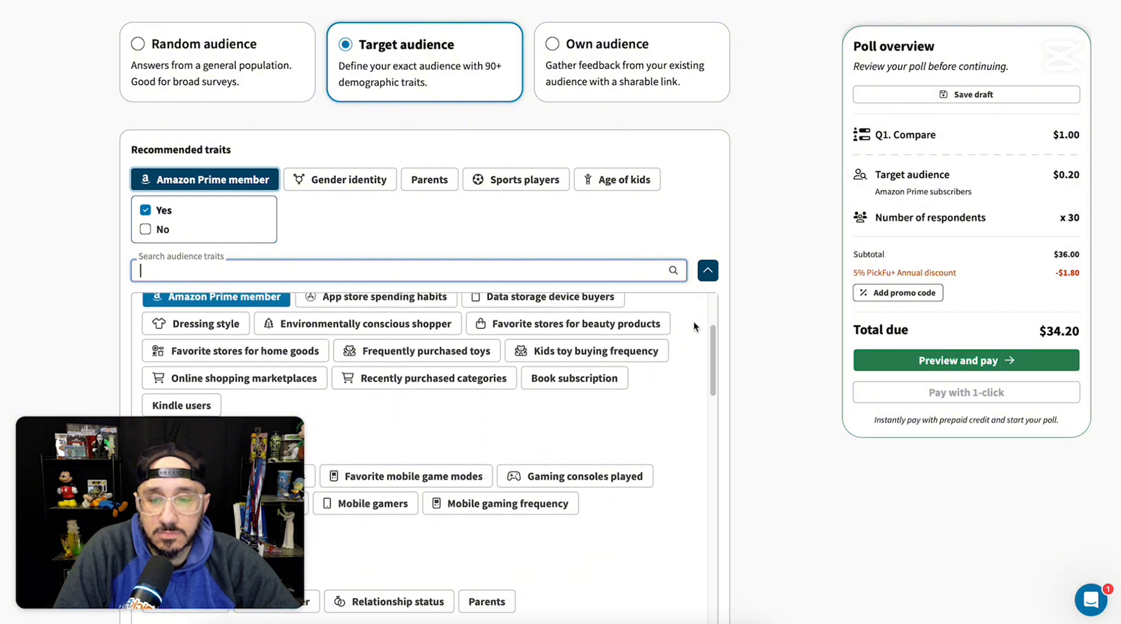
scroll(693, 321, down, 1)
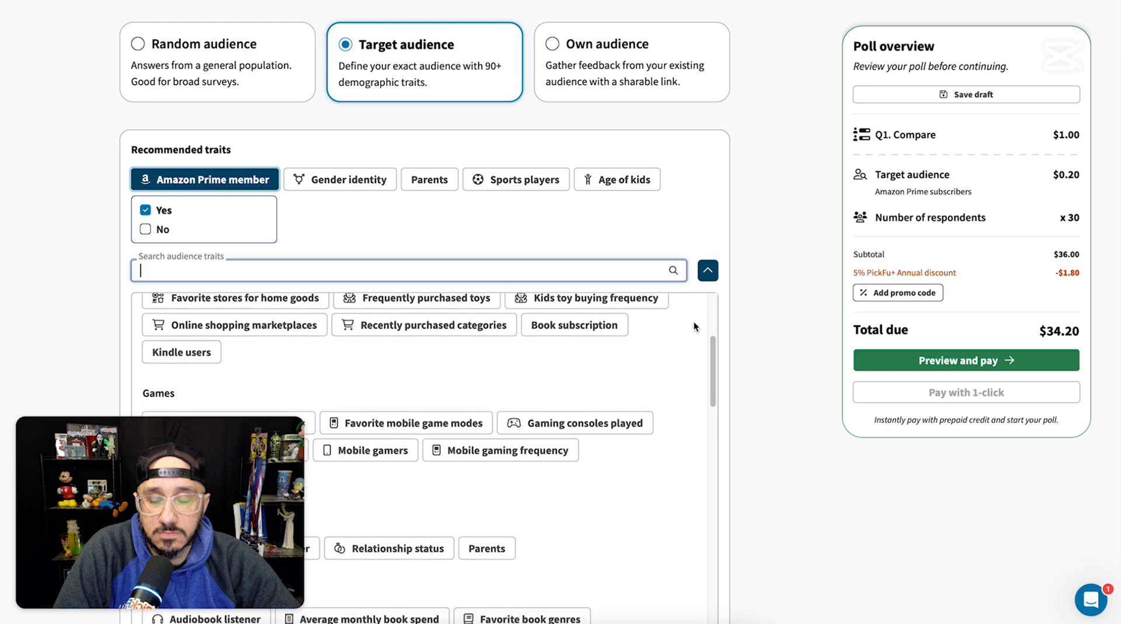
scroll(693, 321, up, 7)
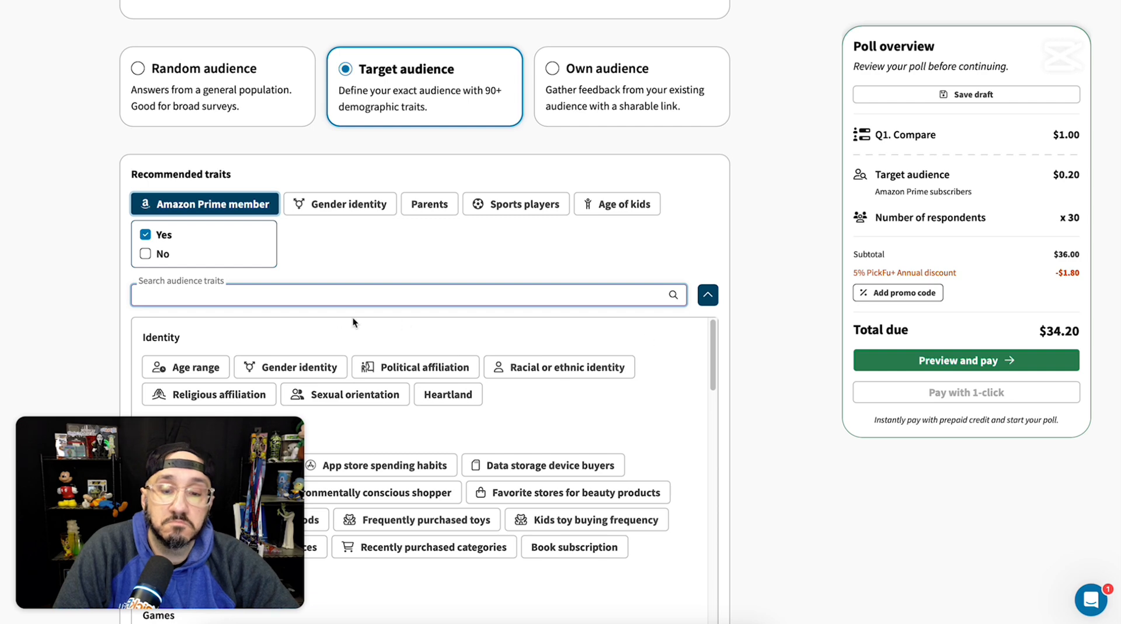
Step: Search the audience traits for cooking and narrow the target audience to people with the Cooking hobby who are also Parents (Yes)
click(319, 293)
text(cookin)
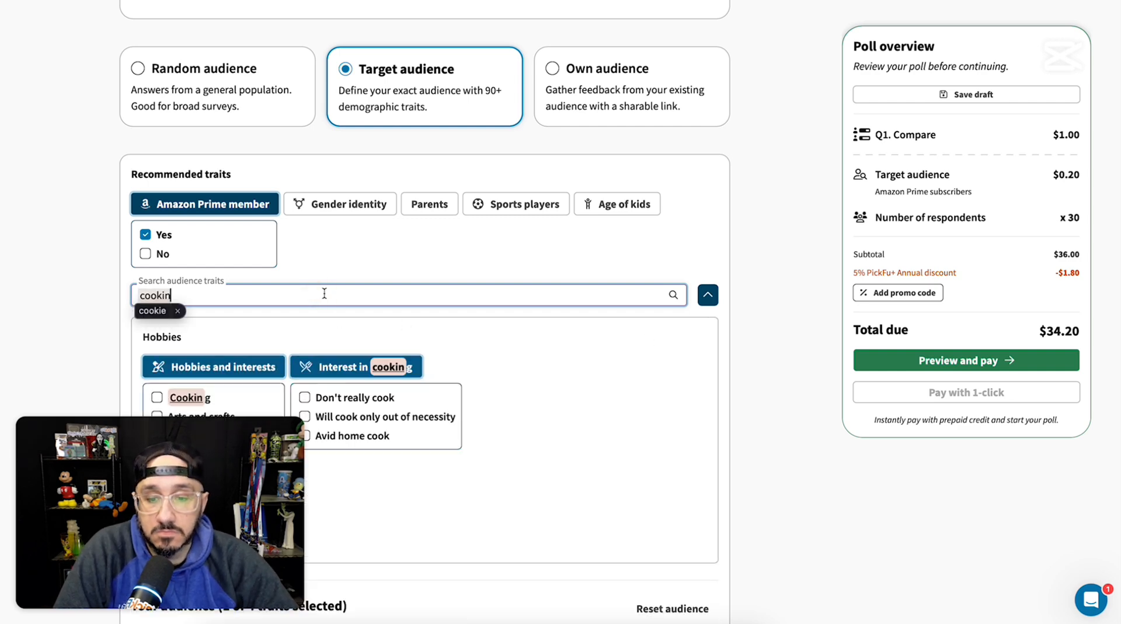
key(BackSpace)
text(e)
key(BackSpace)
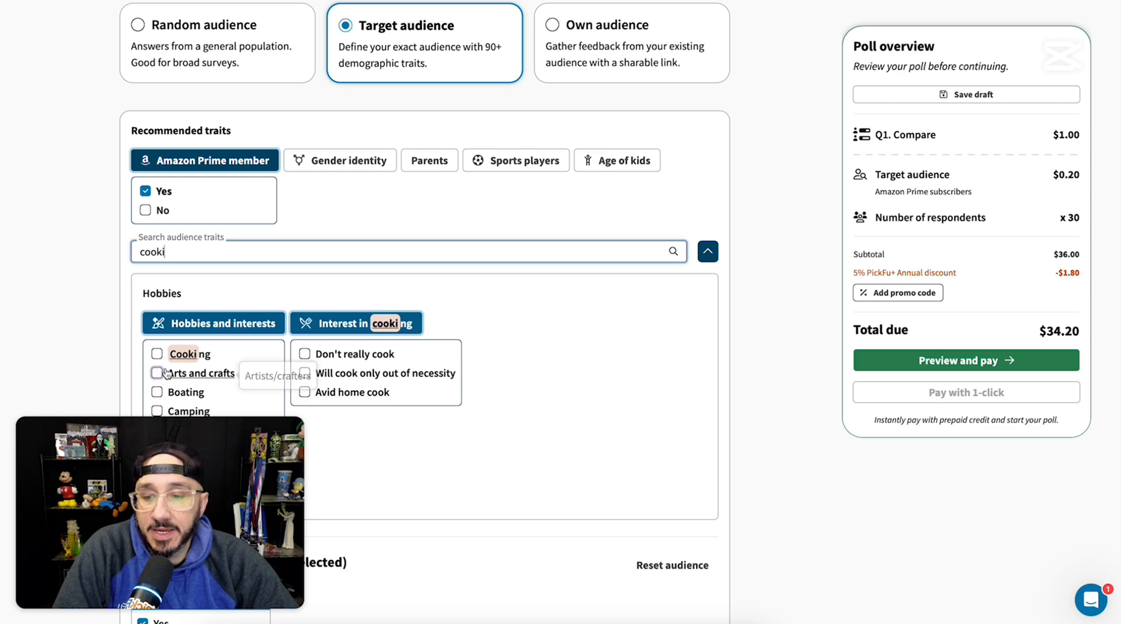
click(157, 353)
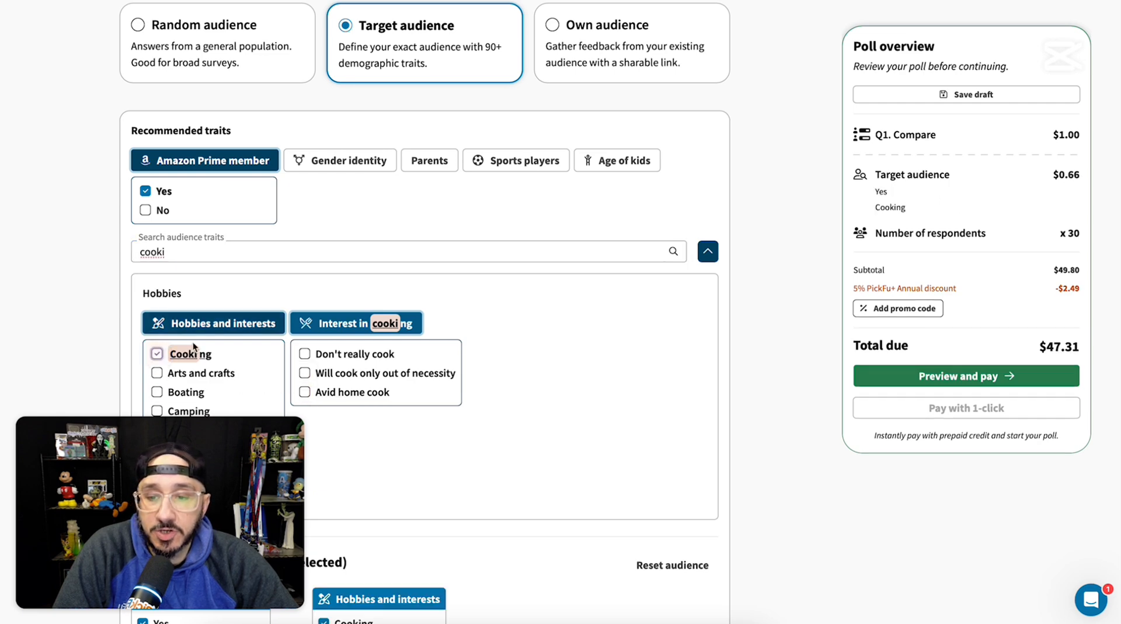
click(429, 161)
click(416, 191)
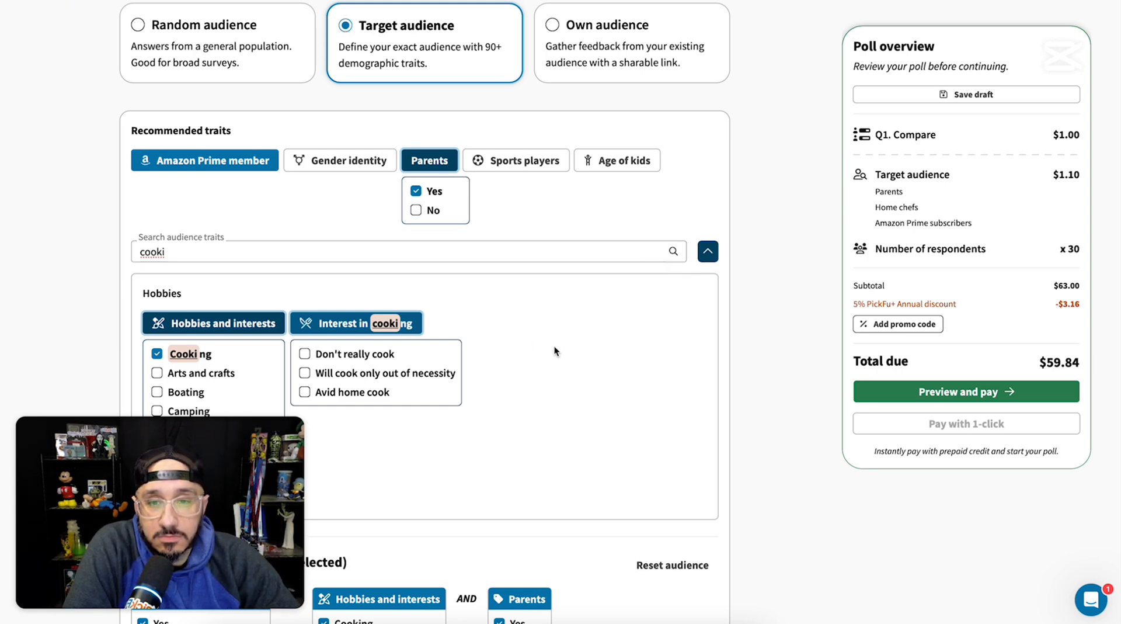
Step: Review the selected audience traits, demographic questions and Q1 setup, and switch to the Stream Realtime conversation in Google AI Studio
scroll(554, 347, down, 2)
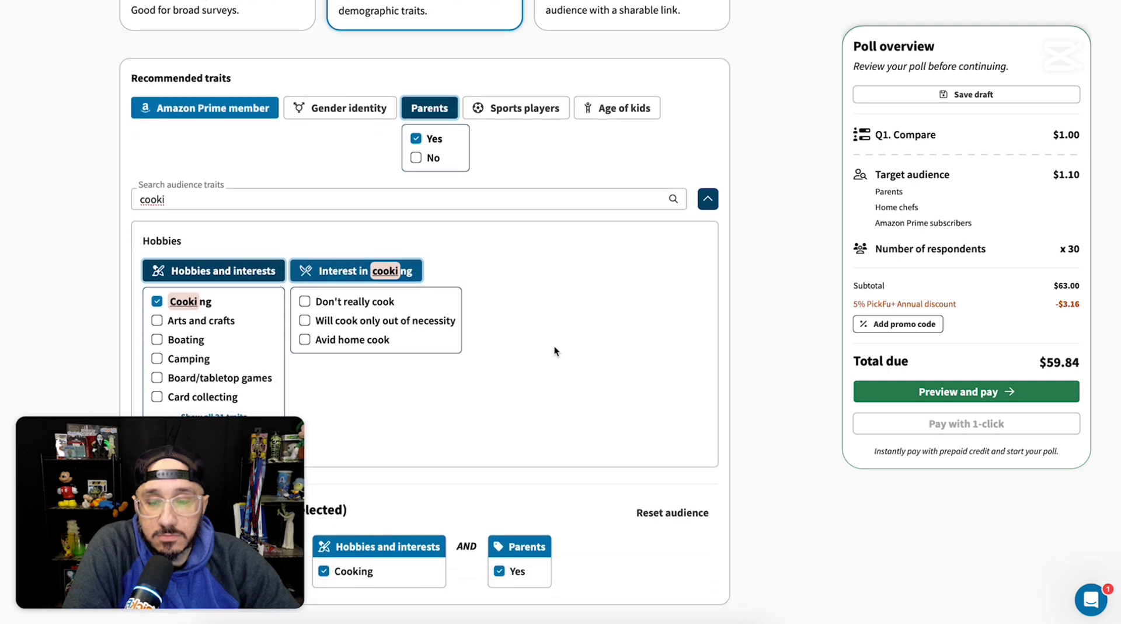
scroll(554, 347, down, 2)
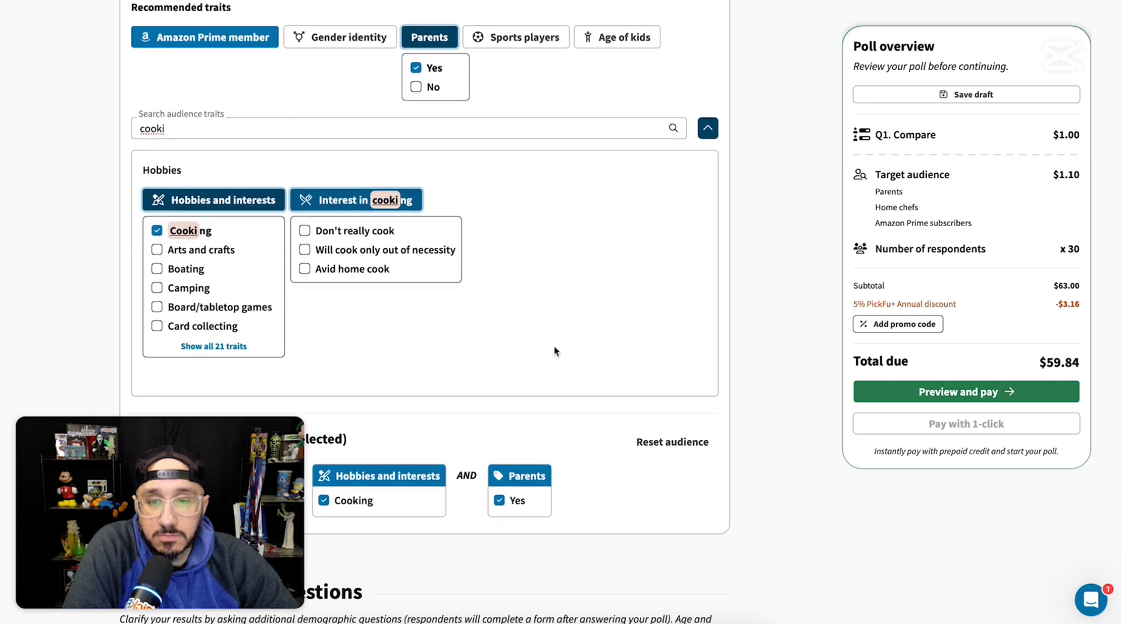
scroll(554, 346, down, 10)
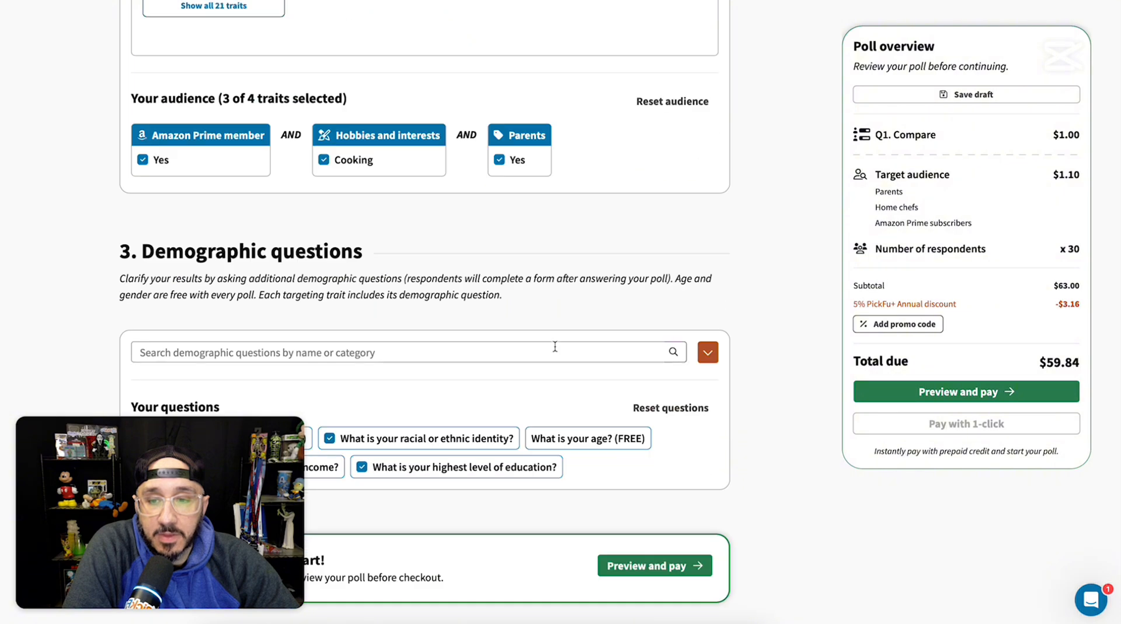
scroll(555, 346, down, 2)
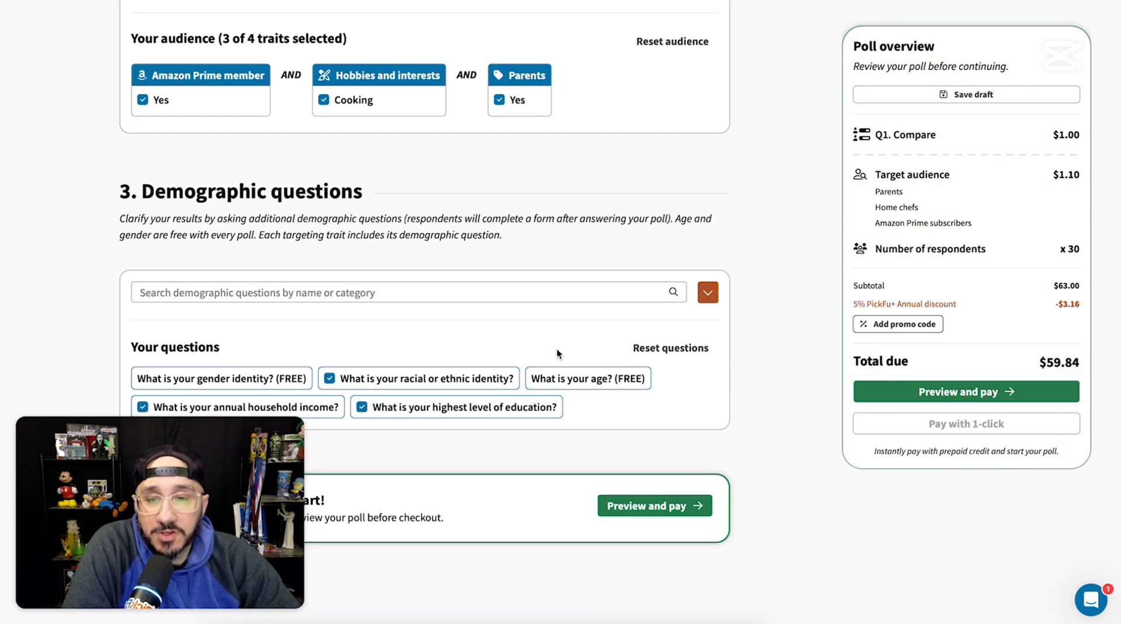
scroll(556, 348, up, 20)
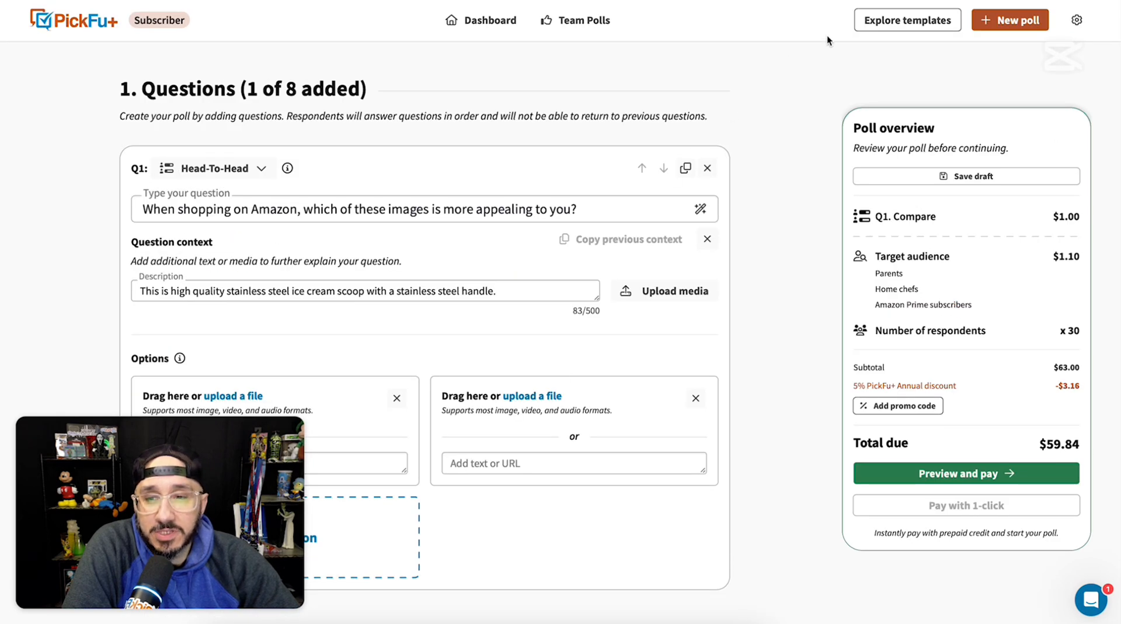
scroll(771, 83, down, 1)
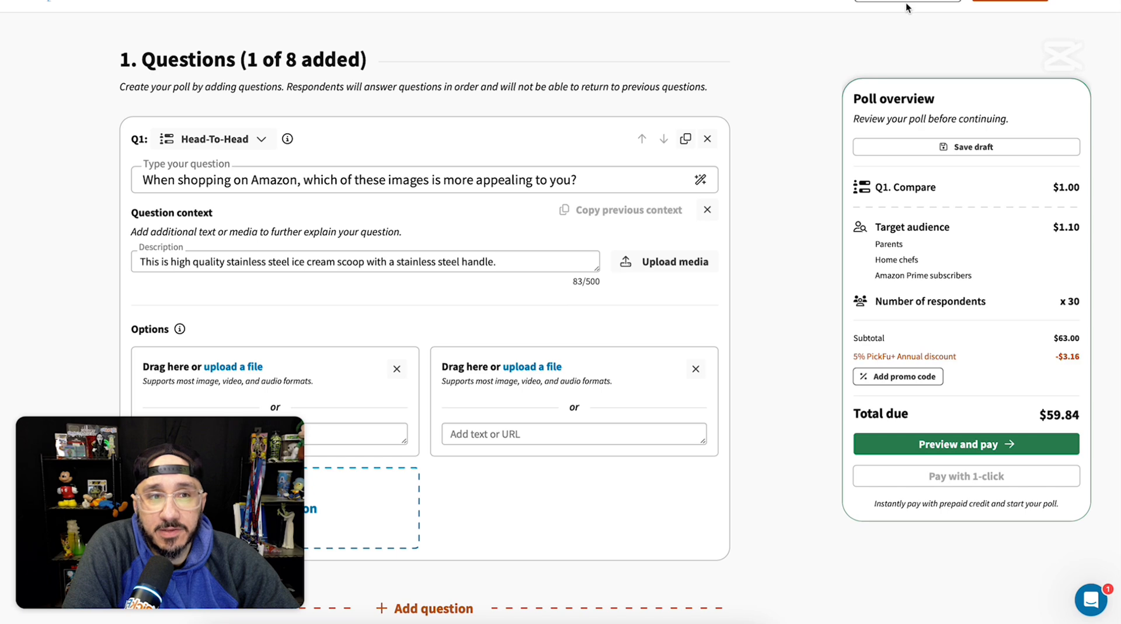
key(super+Tab)
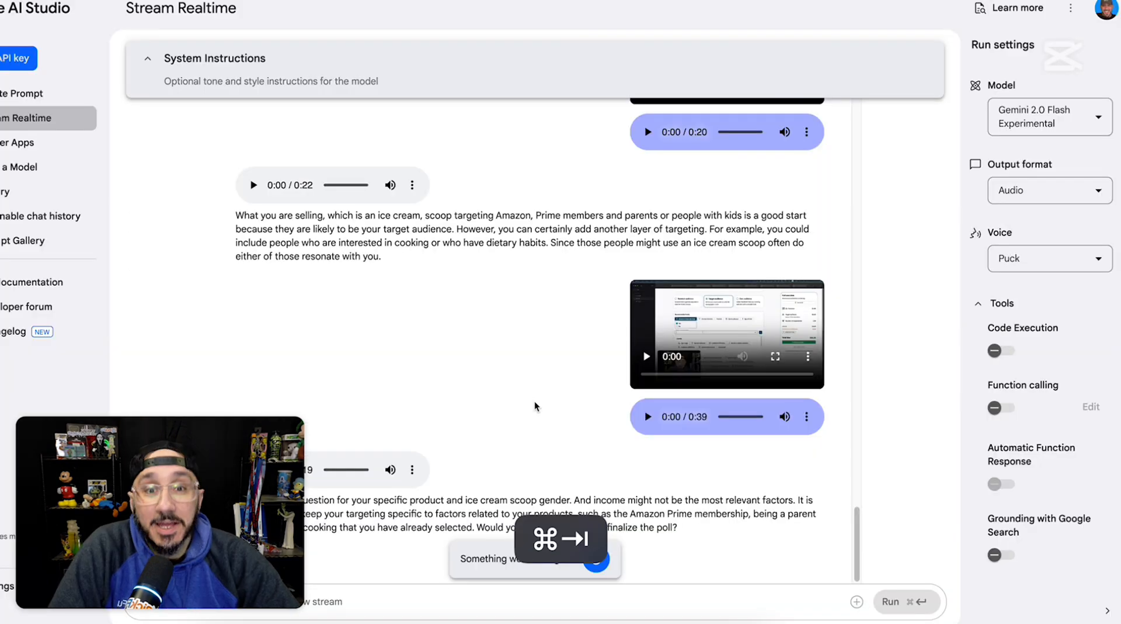